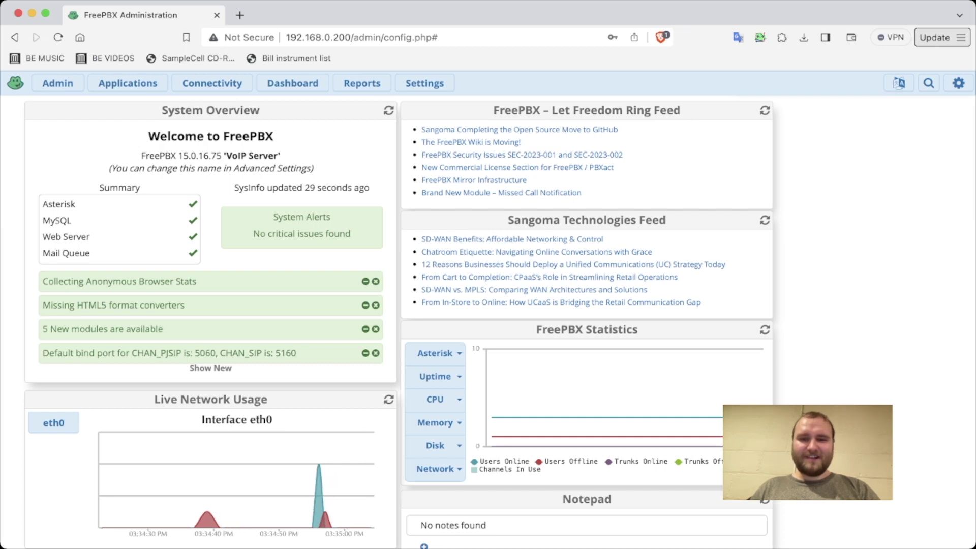
Step: Show FreePBX's All Extensions list with extensions 100, 101 and 102
click(128, 83)
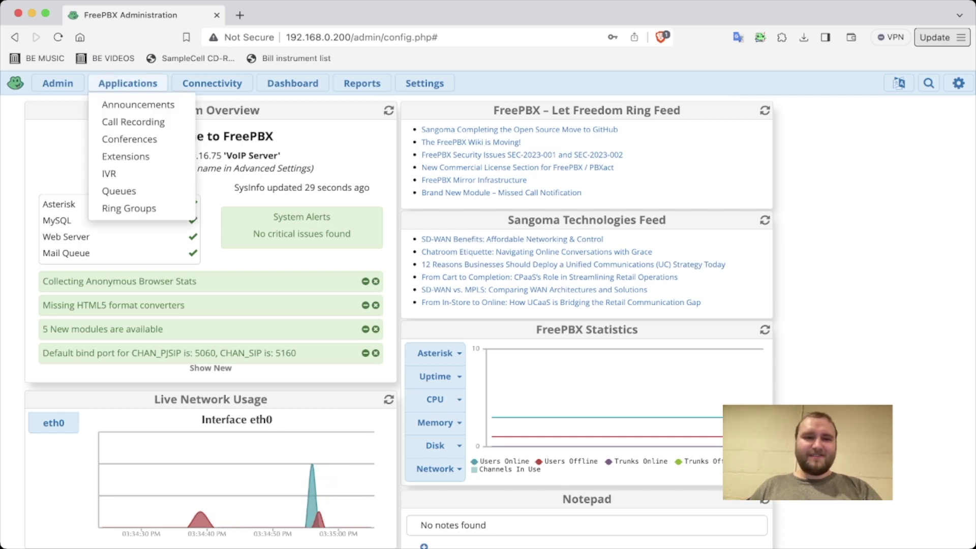
click(126, 156)
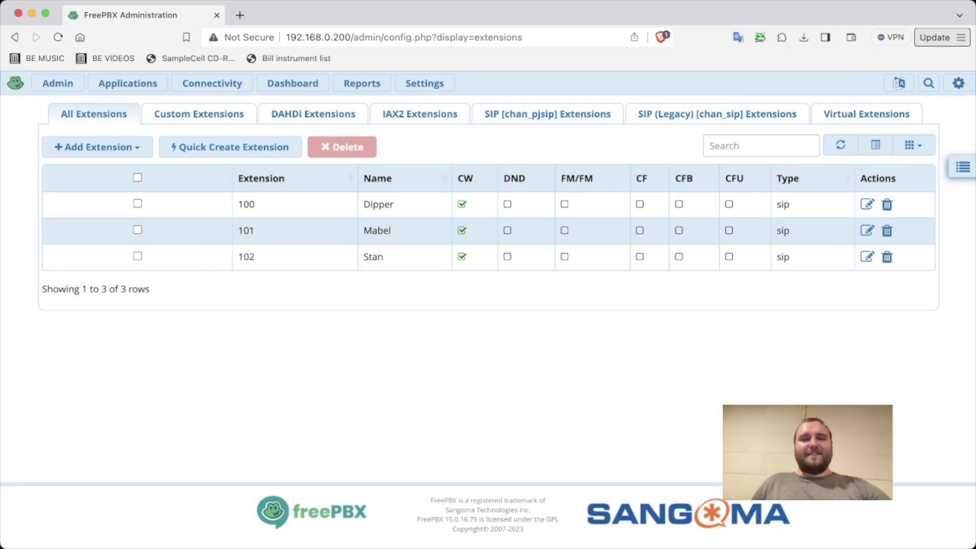
Step: Create a new PJSIP extension 4455 with display name PAGING and view its voicemail settings
click(97, 147)
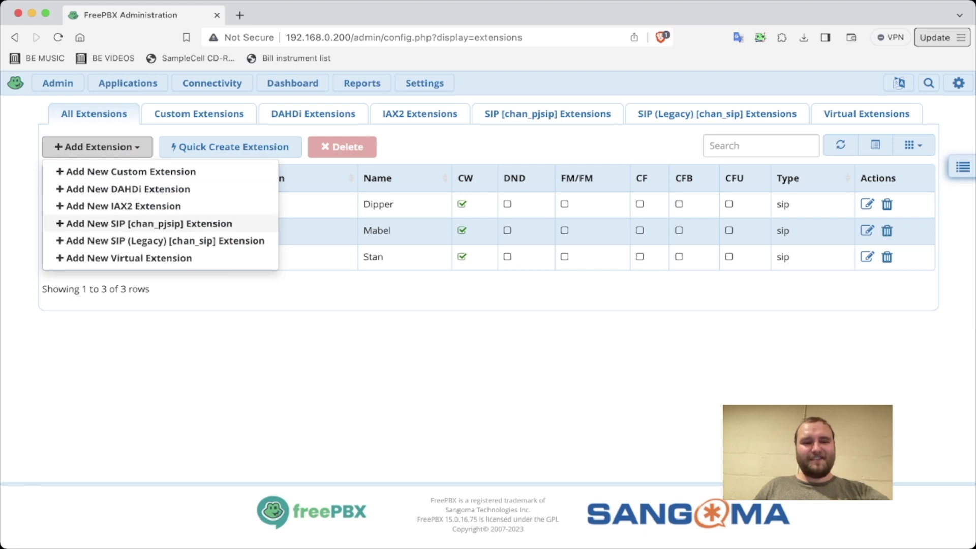
click(149, 223)
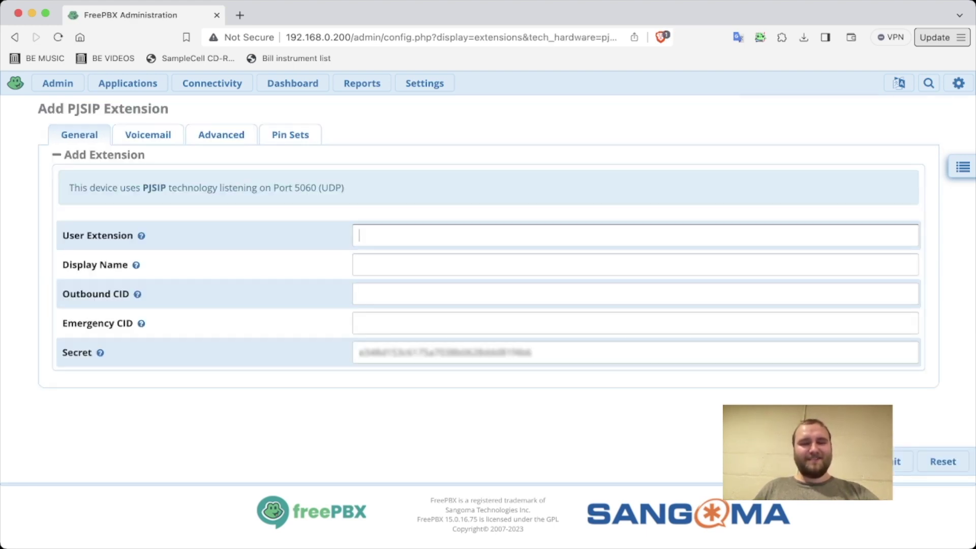
click(635, 235)
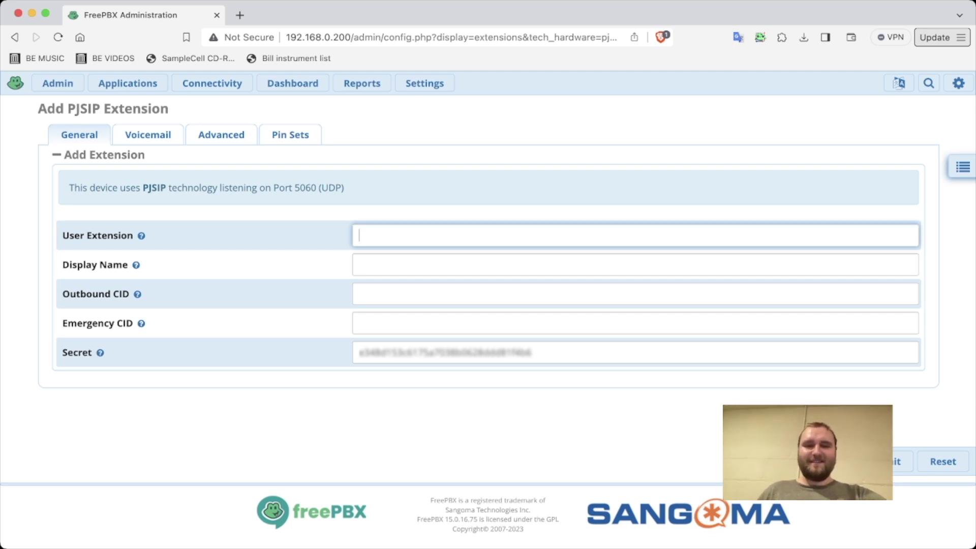
text(4455)
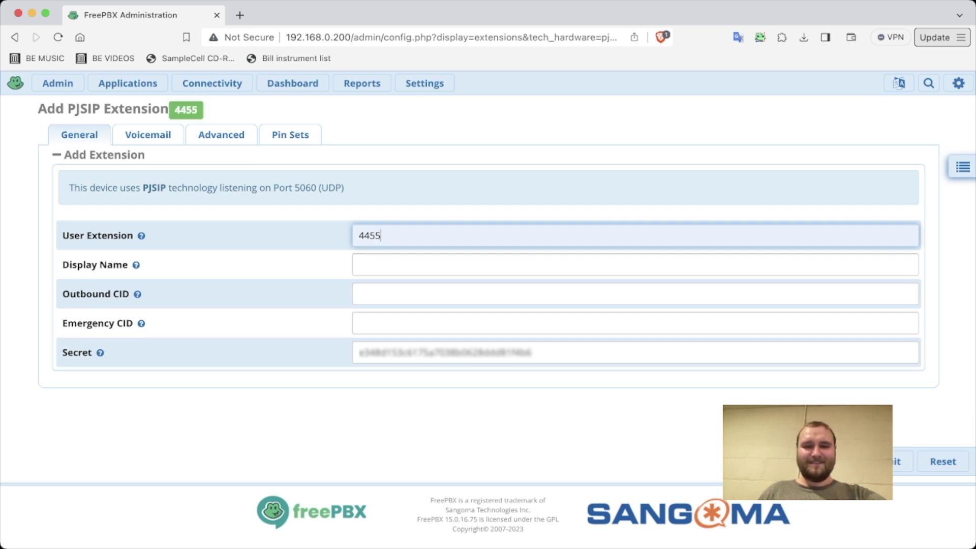
click(636, 264)
text(P)
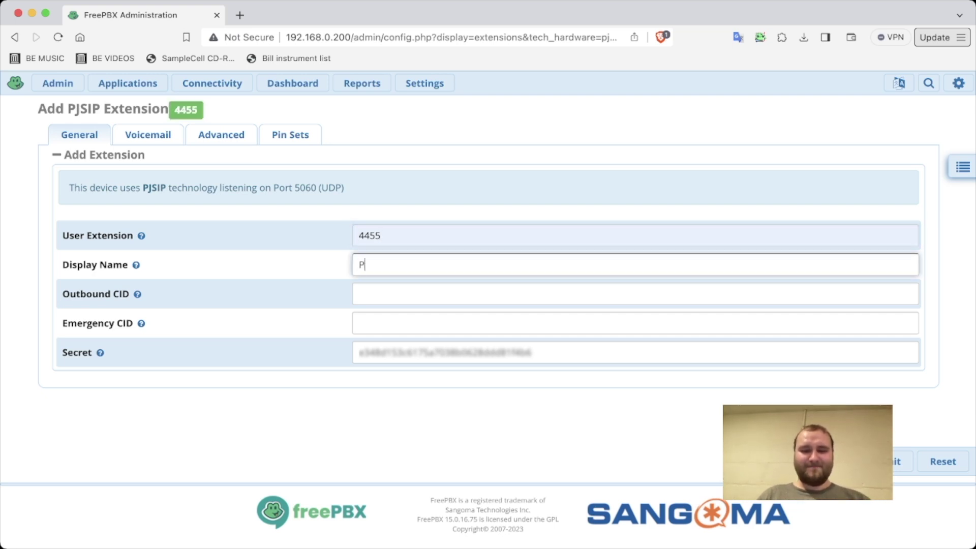
text(AGING)
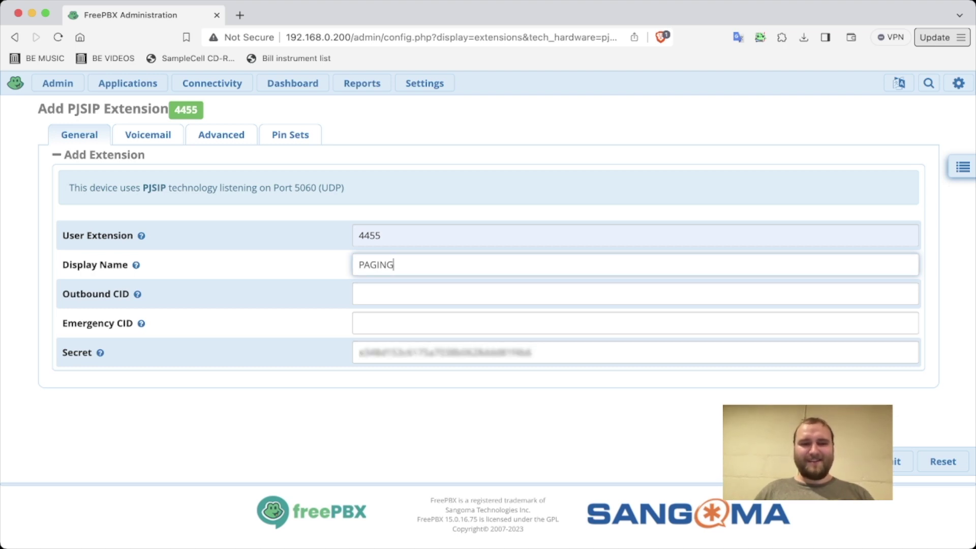
click(148, 134)
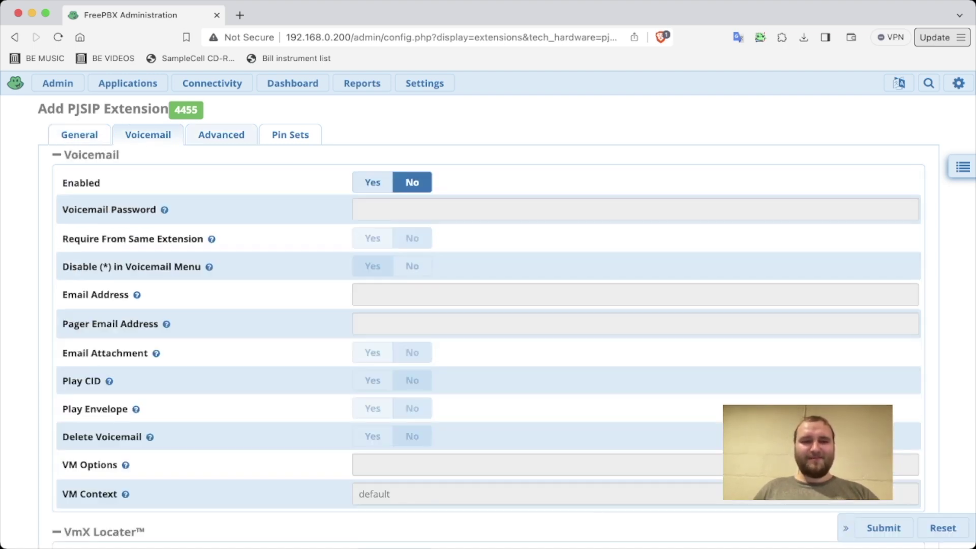
scroll(488, 305, down, 3)
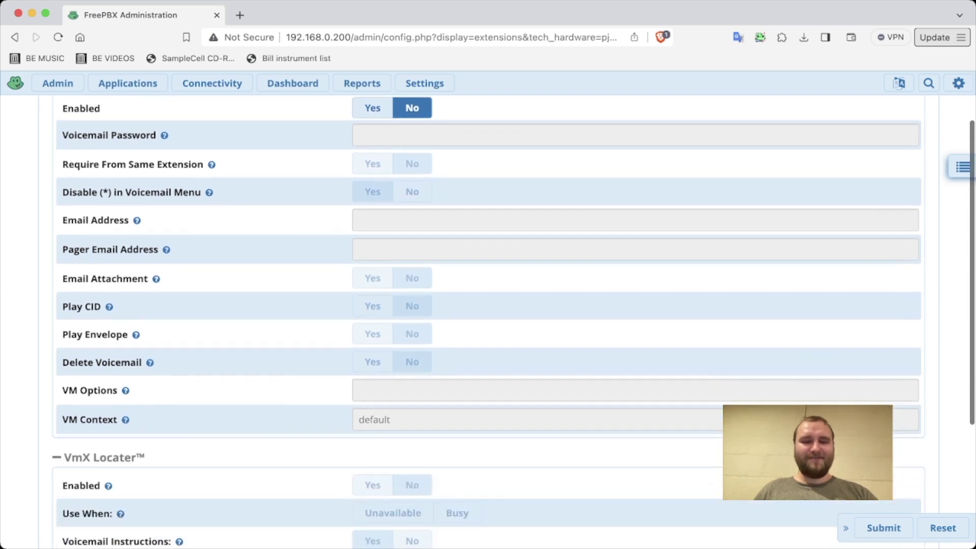
scroll(488, 305, up, 3)
click(221, 134)
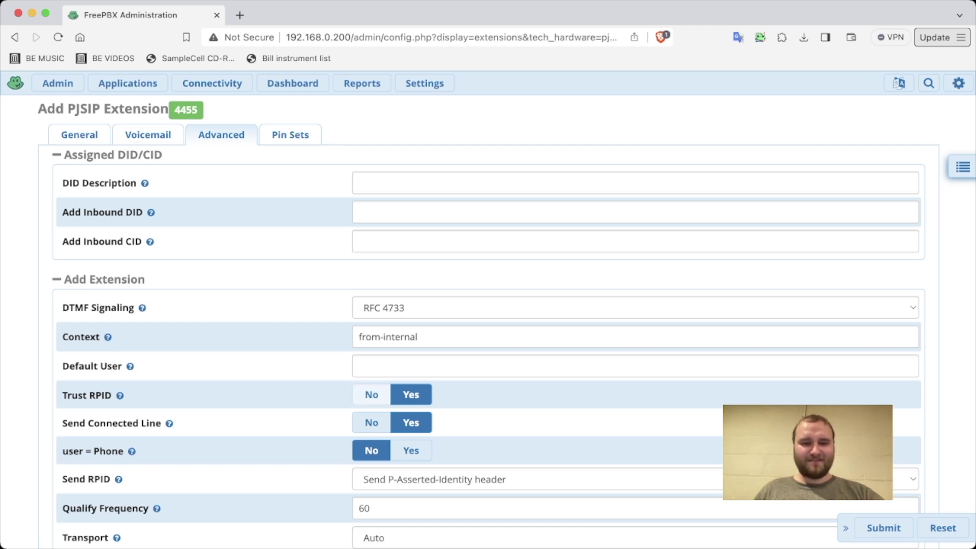
scroll(371, 395, down, 2)
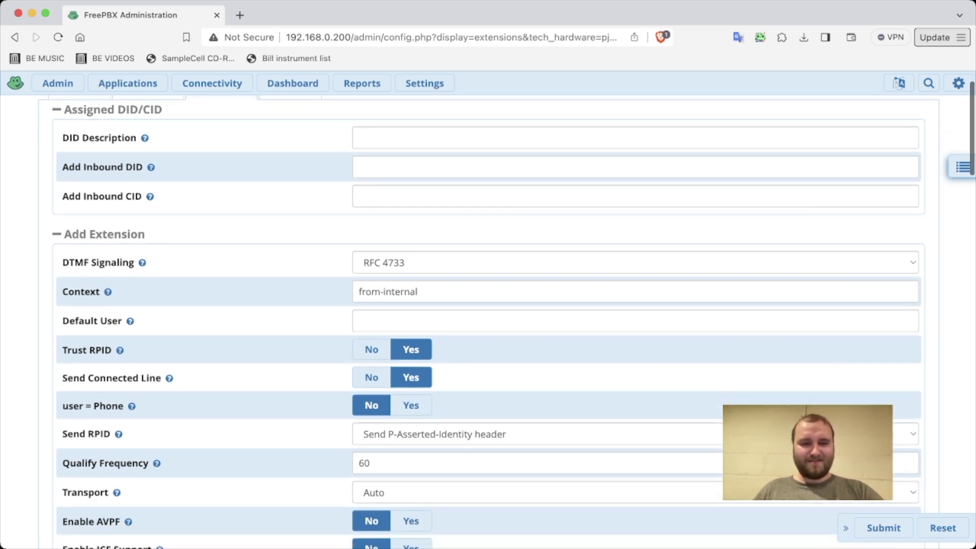
scroll(488, 321, down, 3)
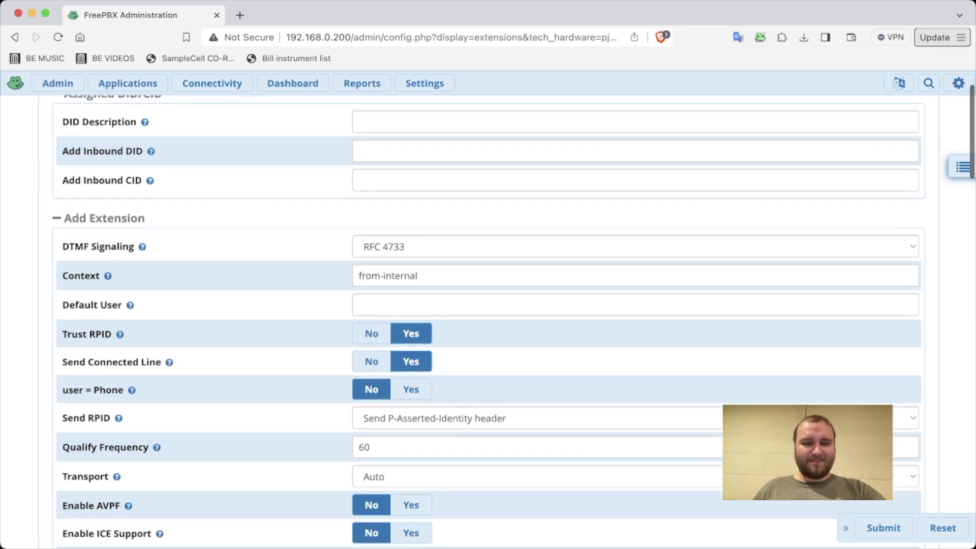
scroll(488, 322, down, 4)
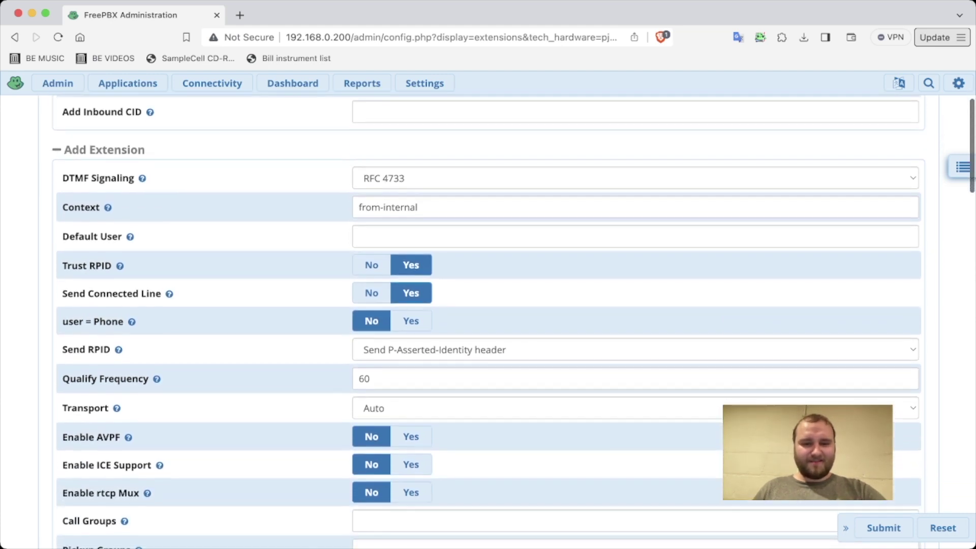
scroll(488, 322, down, 15)
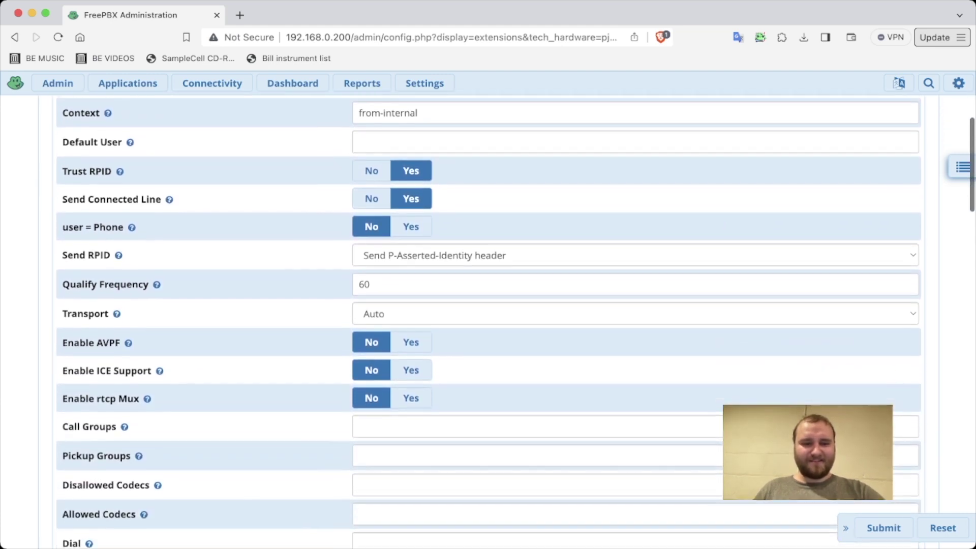
scroll(488, 322, down, 11)
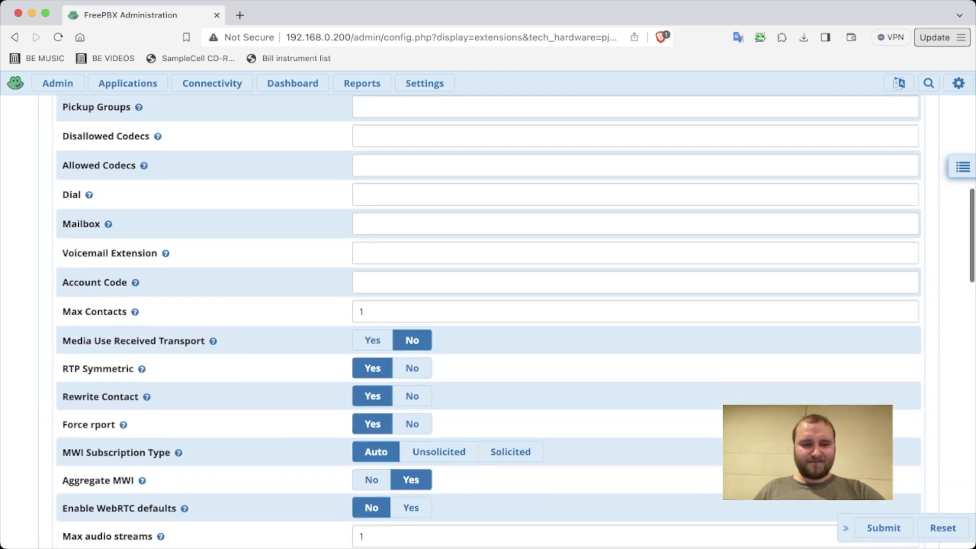
scroll(488, 321, down, 7)
scroll(488, 322, down, 20)
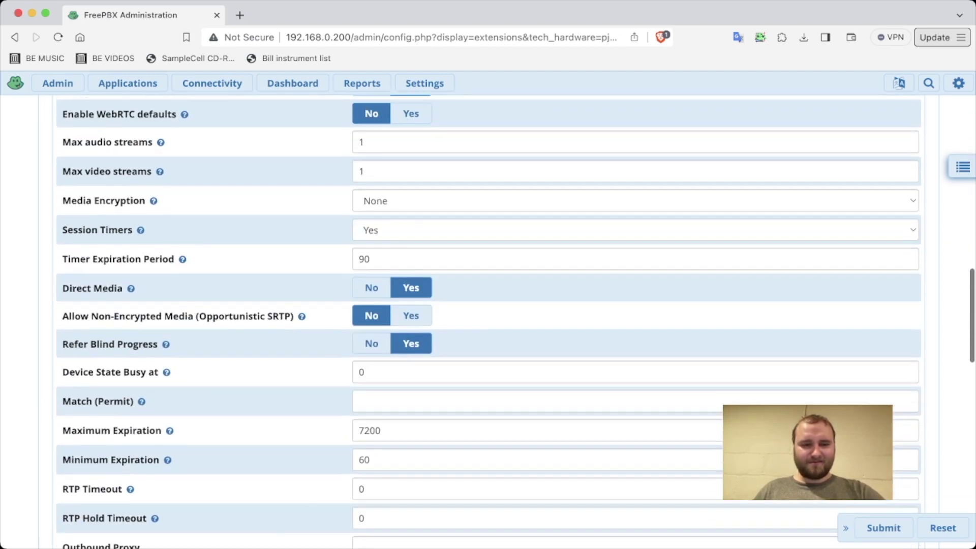
scroll(488, 322, down, 9)
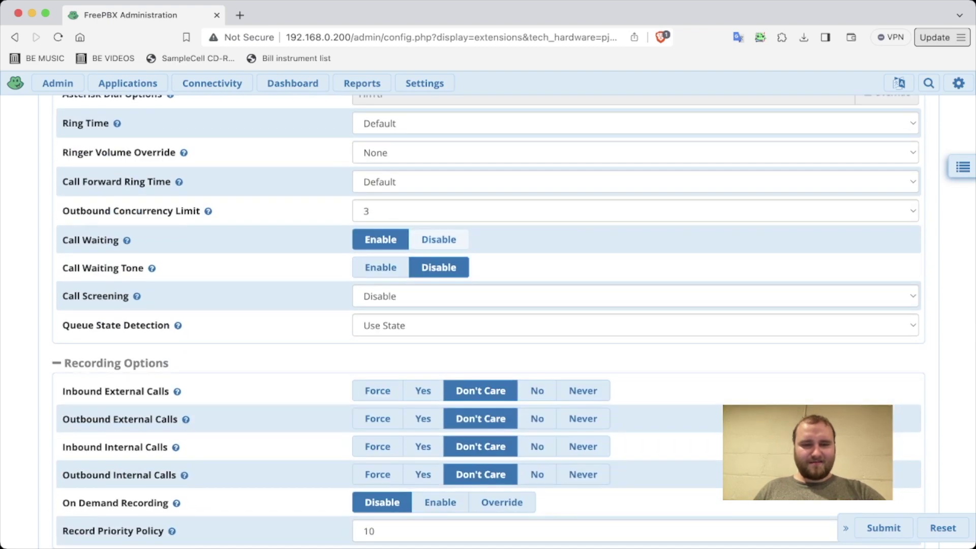
scroll(488, 321, down, 15)
scroll(488, 322, up, 20)
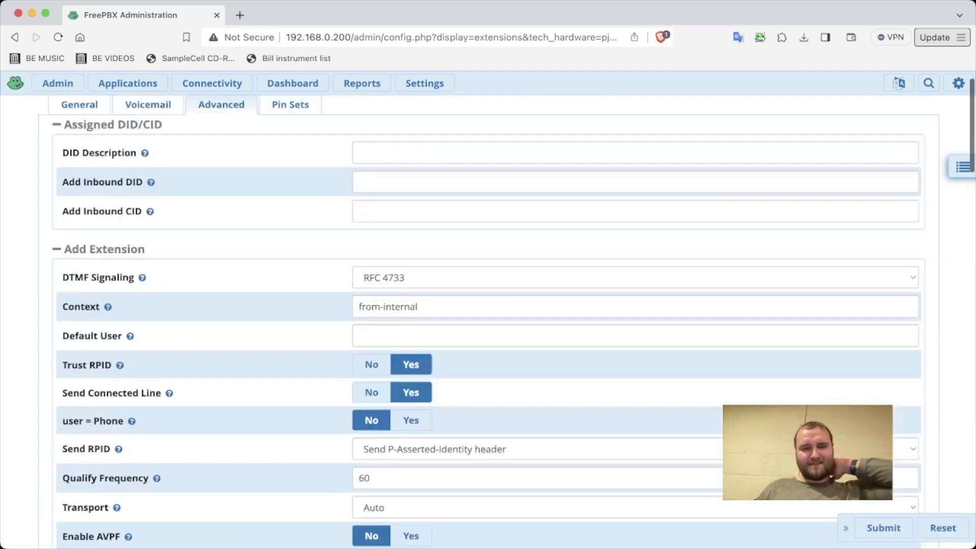
click(79, 135)
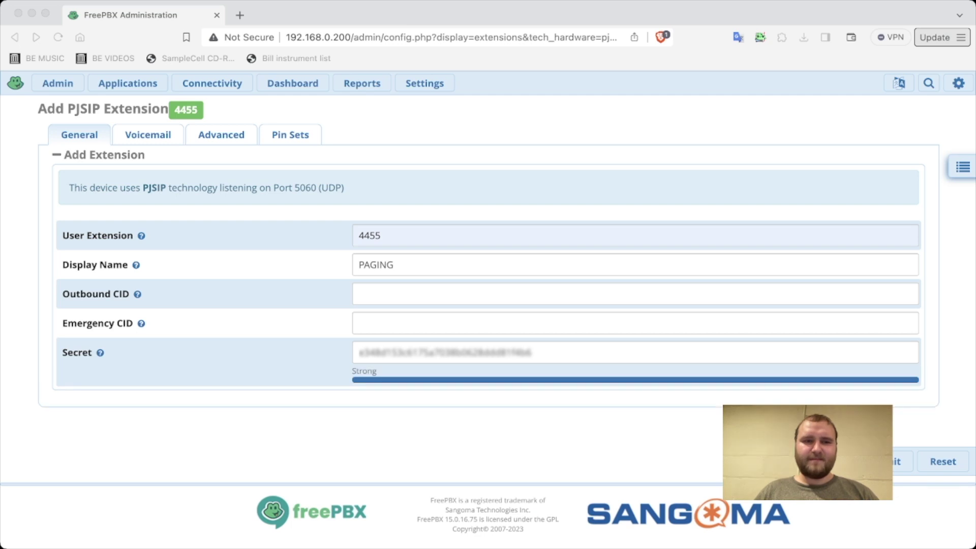
Step: Open FreePBX's Applications menu and dismiss it without choosing anything
click(128, 83)
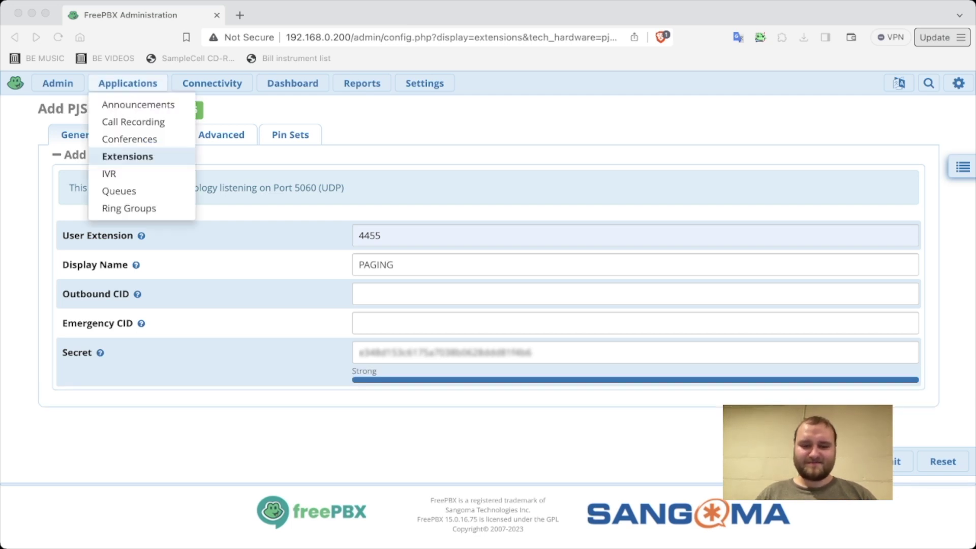
click(442, 352)
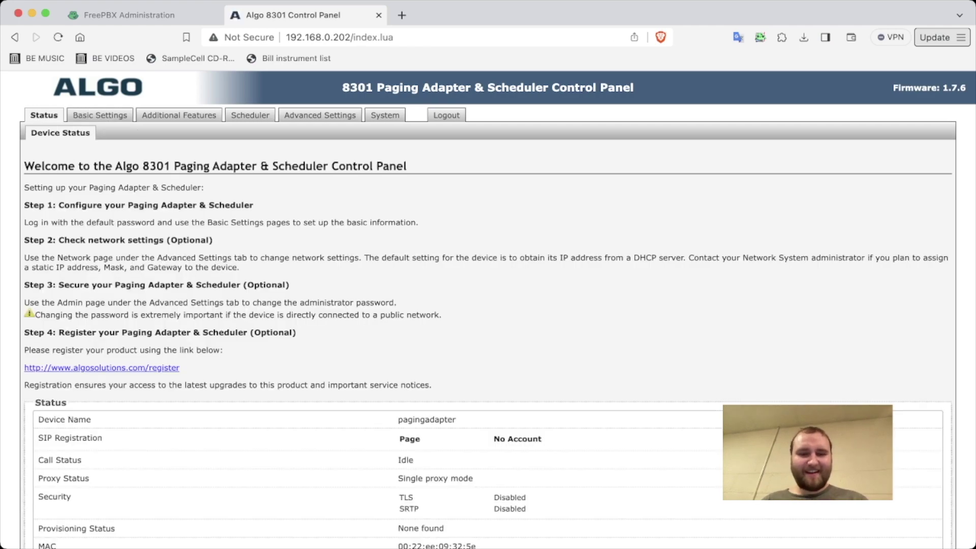
Step: Scroll the adapter's status page, then bring up the Basic Settings SIP account page
scroll(497, 309, down, 2)
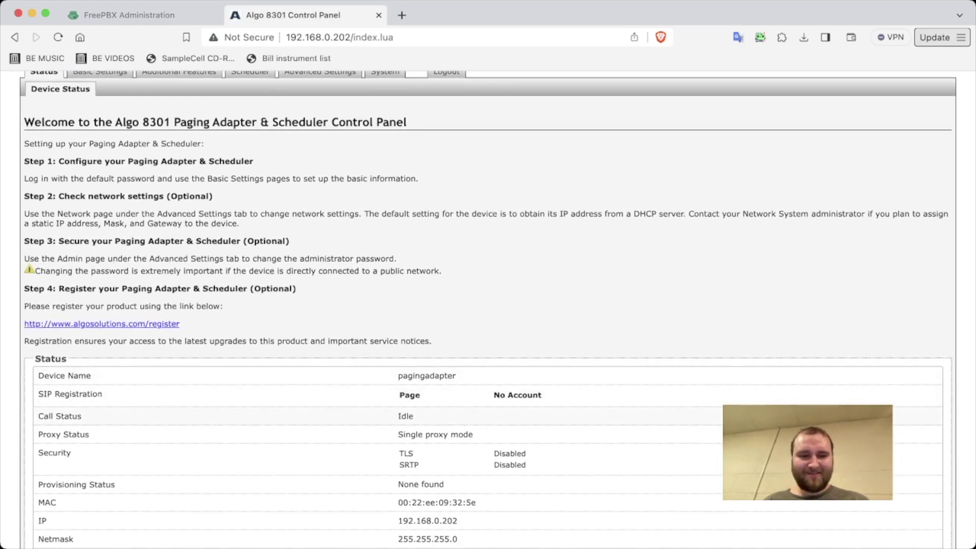
scroll(488, 310, down, 3)
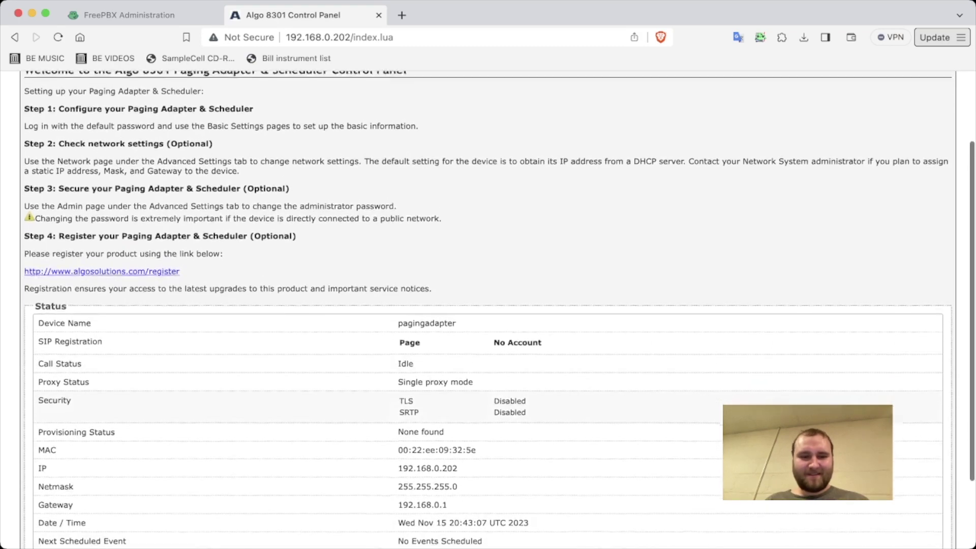
scroll(488, 309, down, 2)
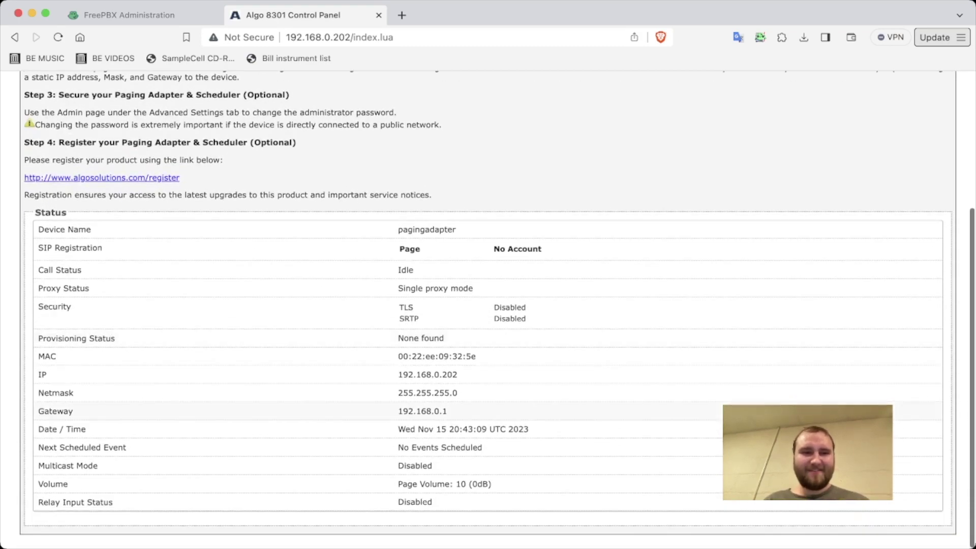
scroll(488, 309, up, 5)
scroll(488, 309, down, 1)
click(100, 120)
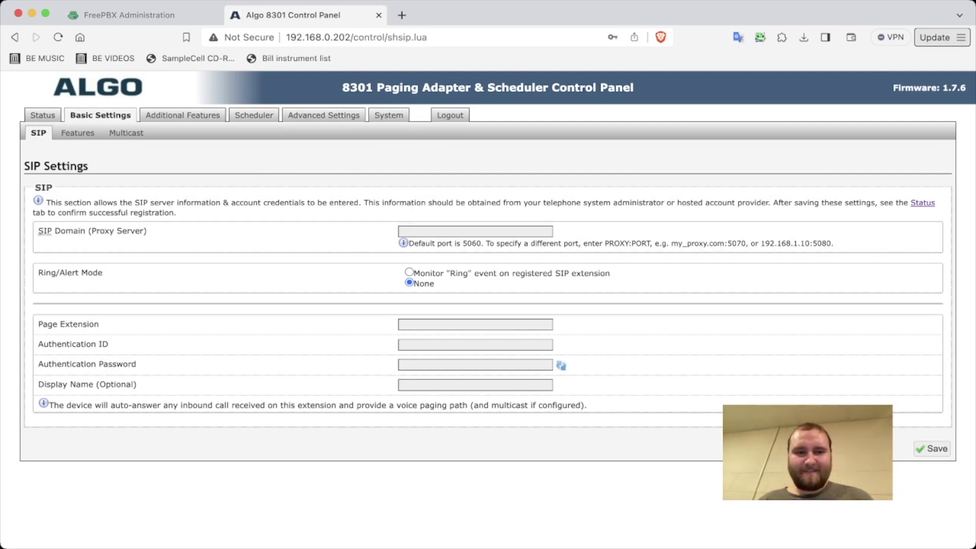
Step: Enter SIP domain 5060, page extension 4455 and authentication ID 4455
click(474, 231)
text(5060)
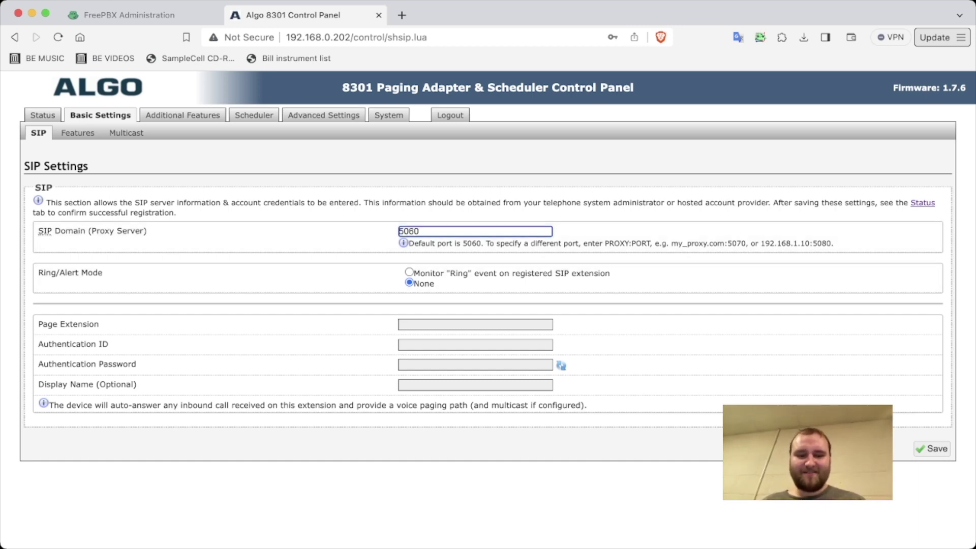
click(475, 325)
text(4455)
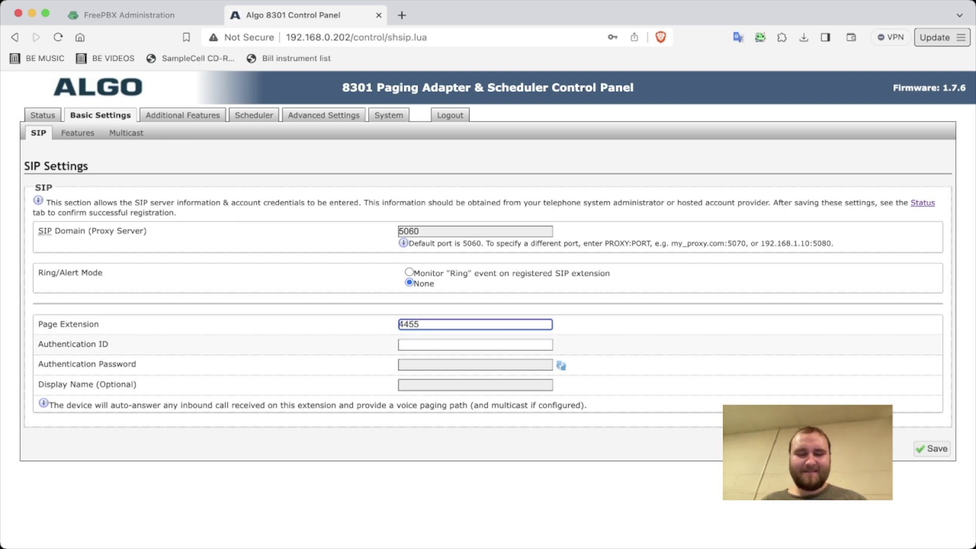
click(474, 344)
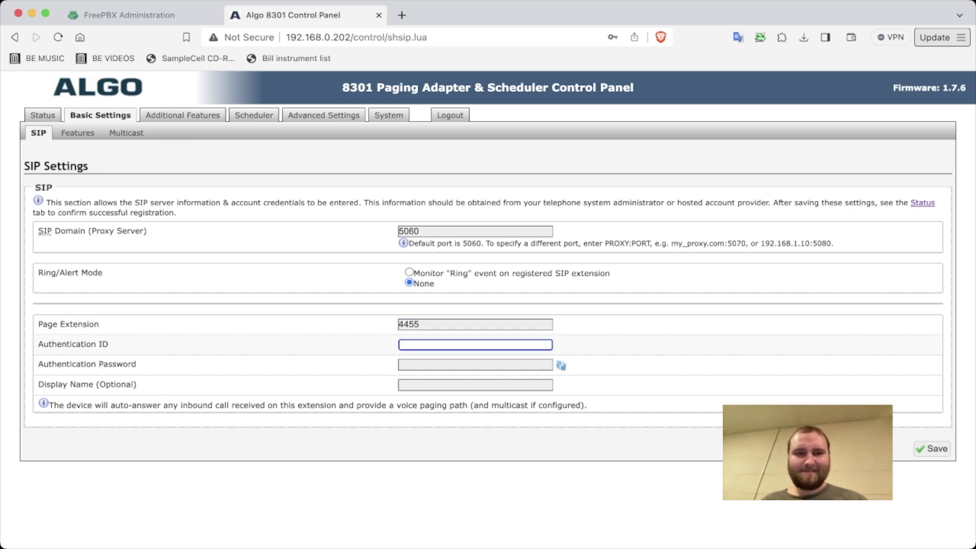
key(ctrl+shift+Tab)
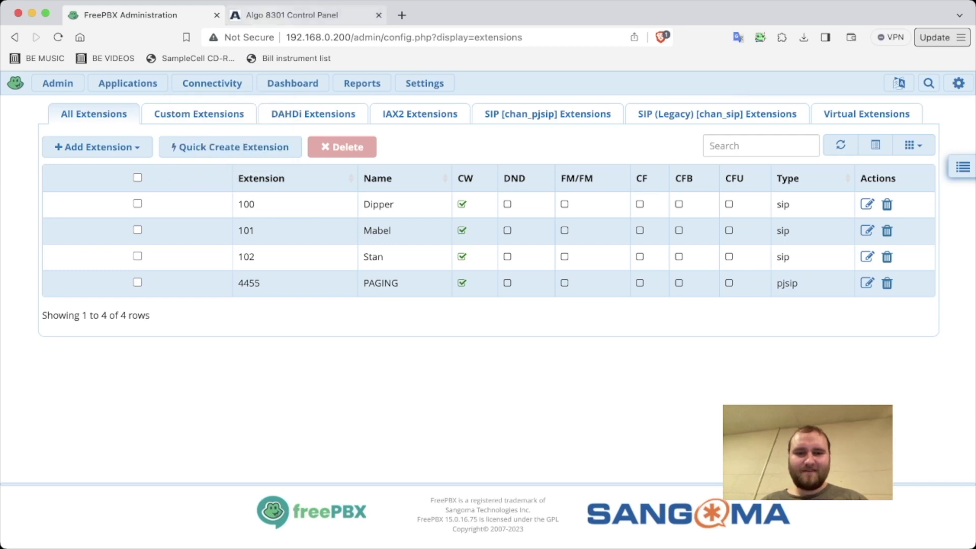
click(292, 15)
text(4455)
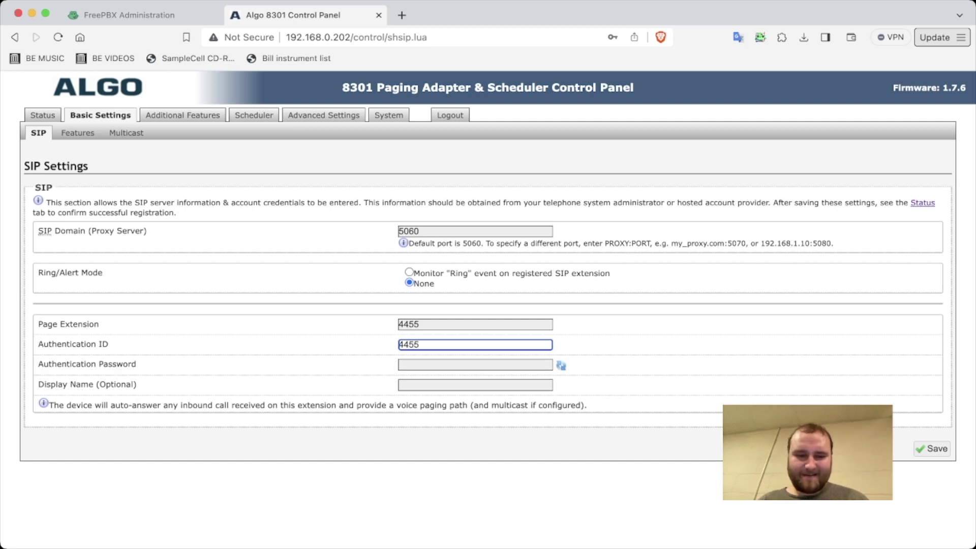
Step: Paste the extension's password, enter display name PAGING and save the SIP settings
key(super+Tab)
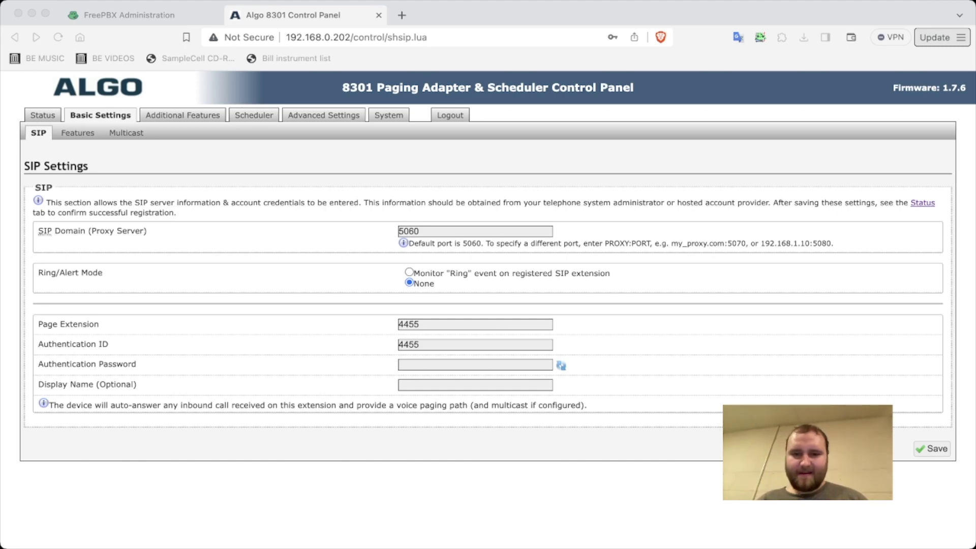
click(475, 345)
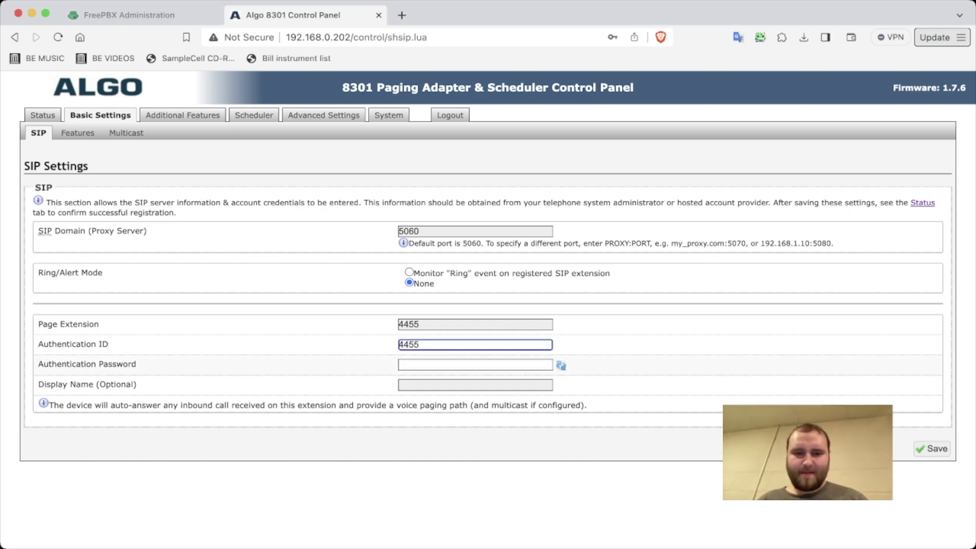
click(475, 364)
key(super+v)
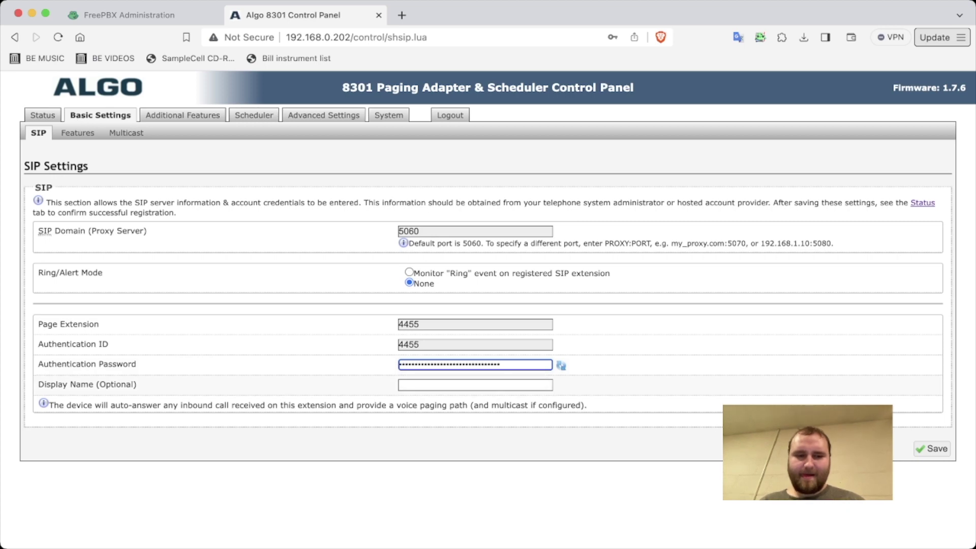
key(Tab)
text(PAGING)
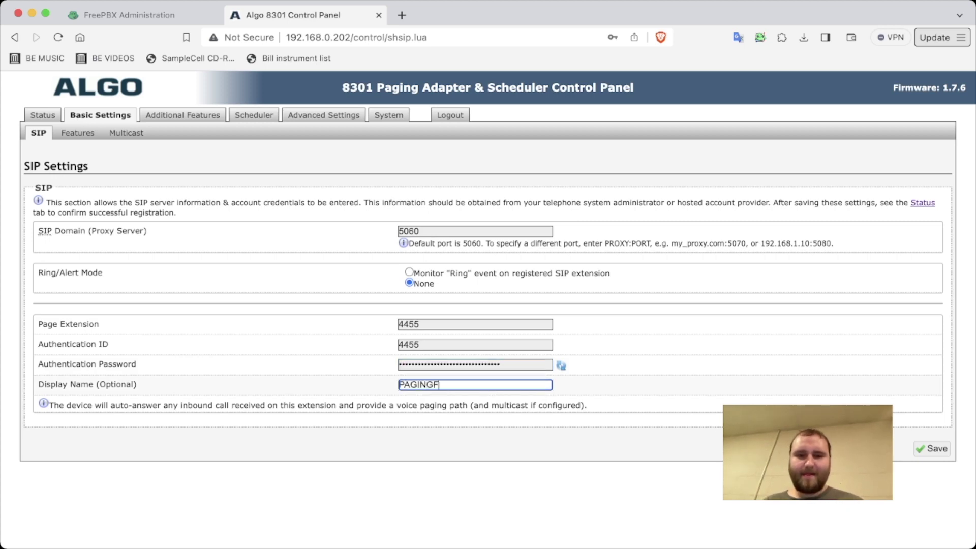
key(Tab)
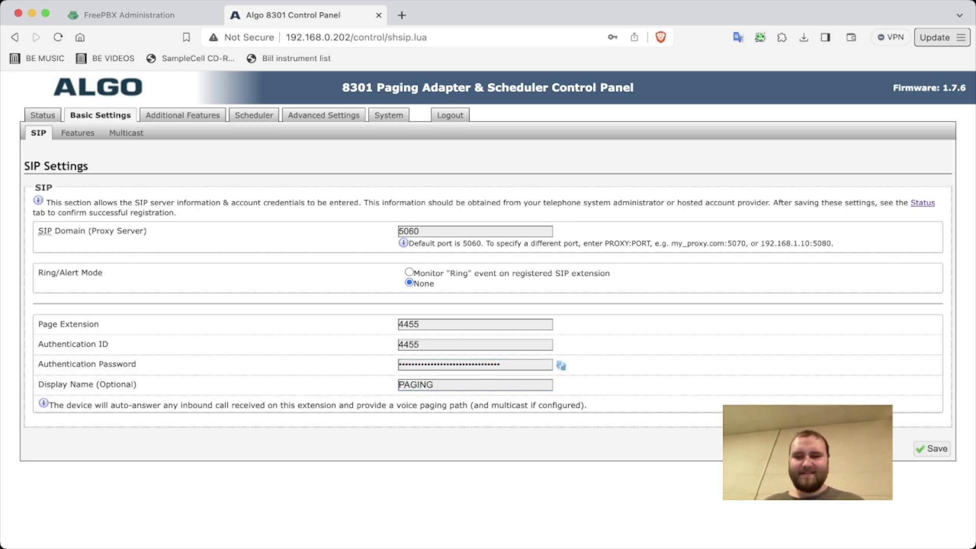
key(Tab)
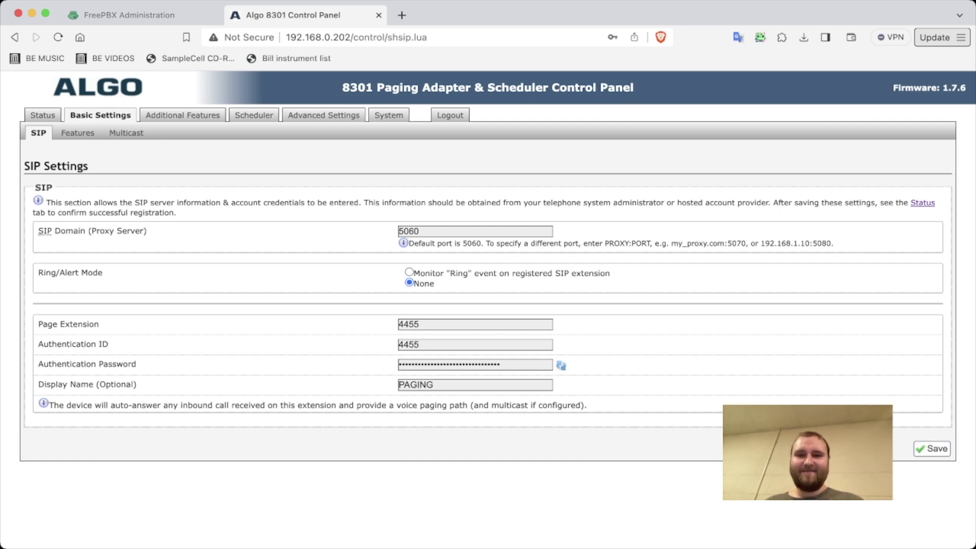
key(Return)
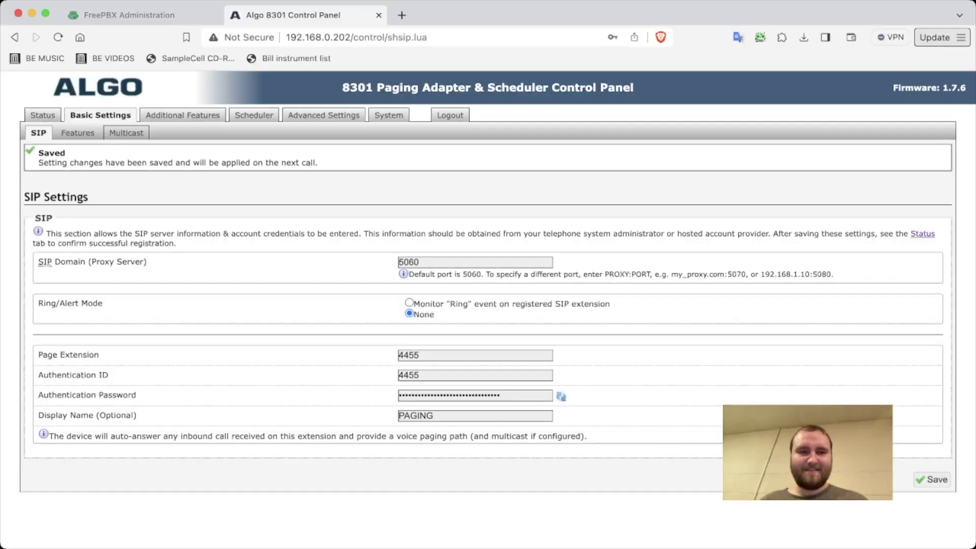
Step: Save the Features page unchanged, then bring up Advanced Settings > Network
click(78, 133)
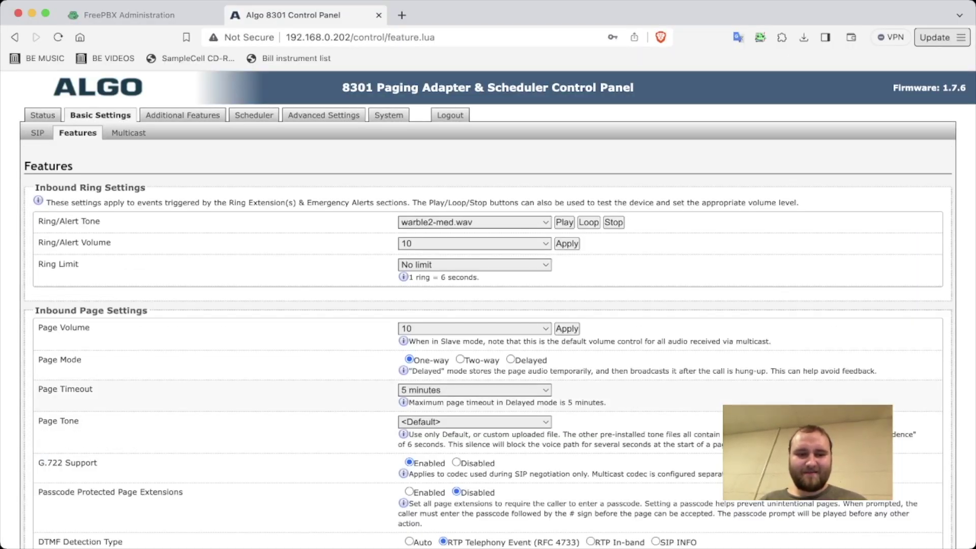
scroll(488, 305, down, 2)
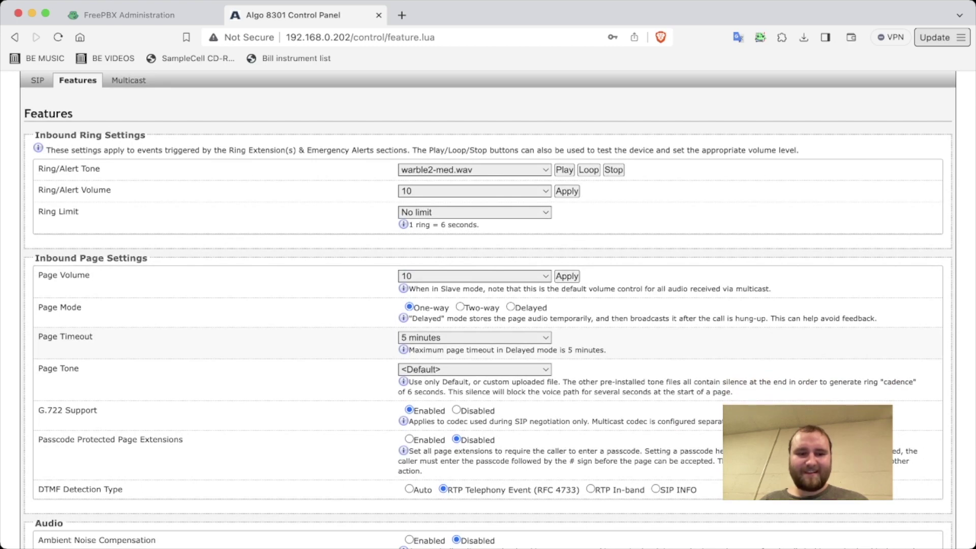
scroll(488, 305, down, 6)
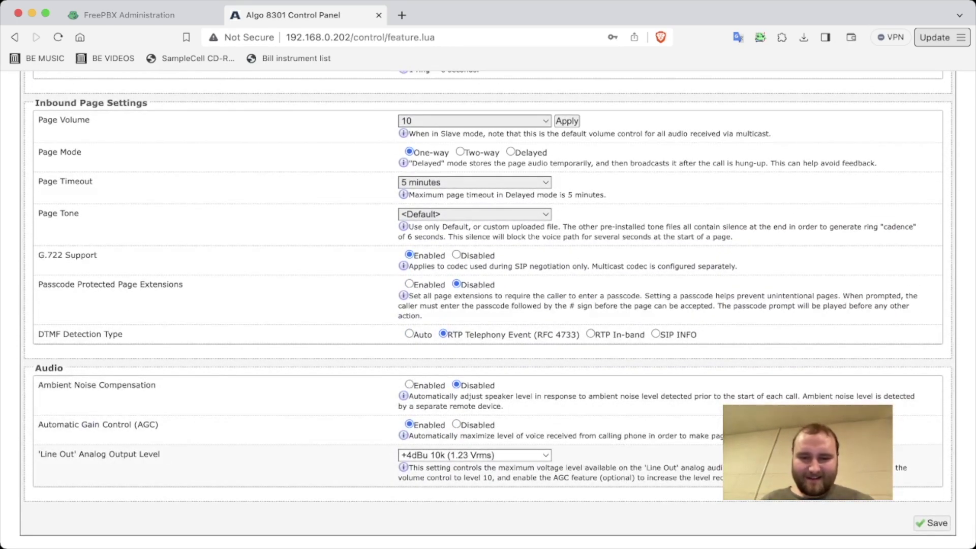
click(932, 523)
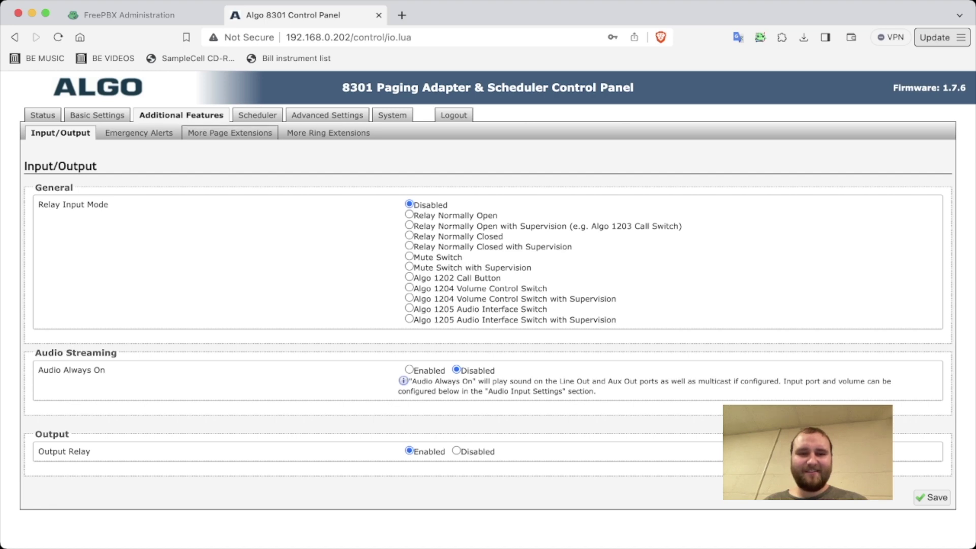
click(327, 115)
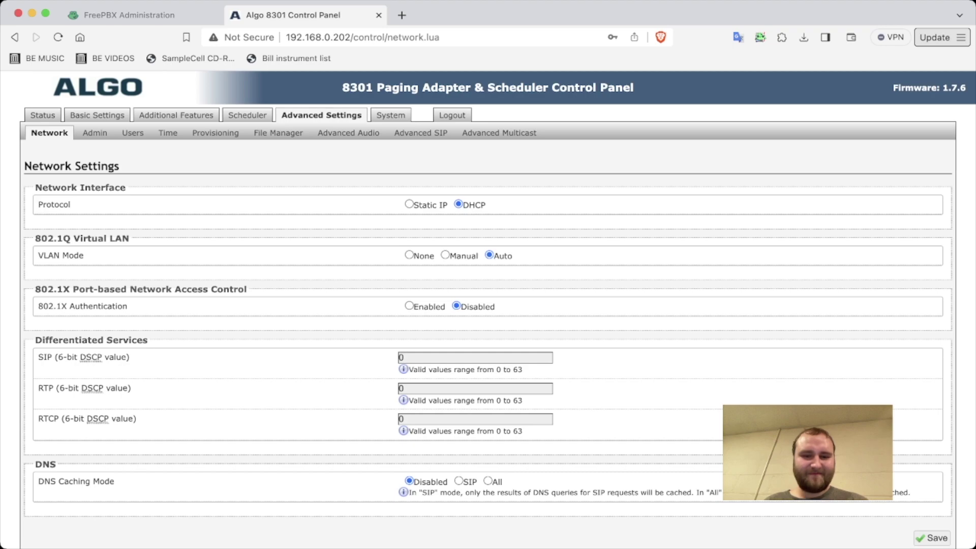
Step: Browse the Admin and Users pages, then bring up the Time Settings page
scroll(488, 305, down, 1)
scroll(488, 305, up, 1)
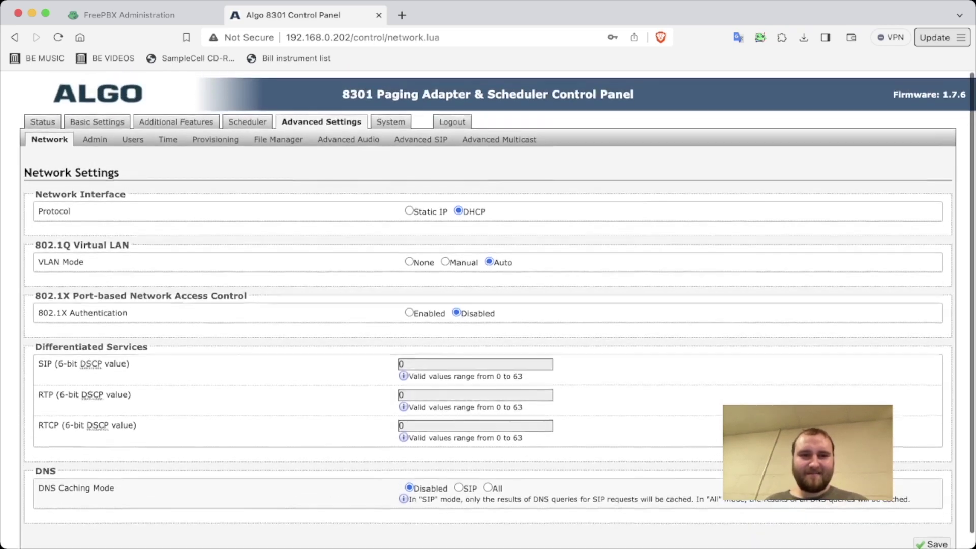
click(95, 133)
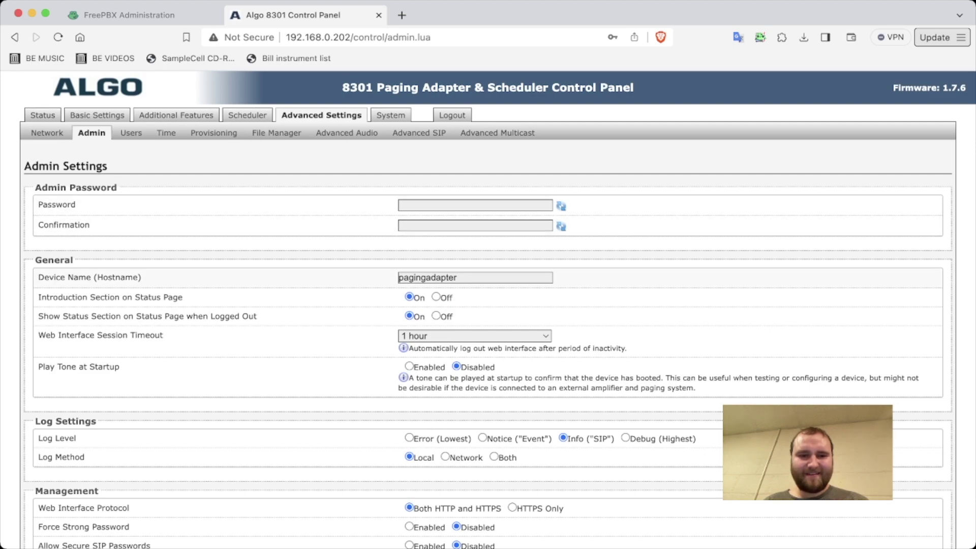
scroll(488, 310, down, 10)
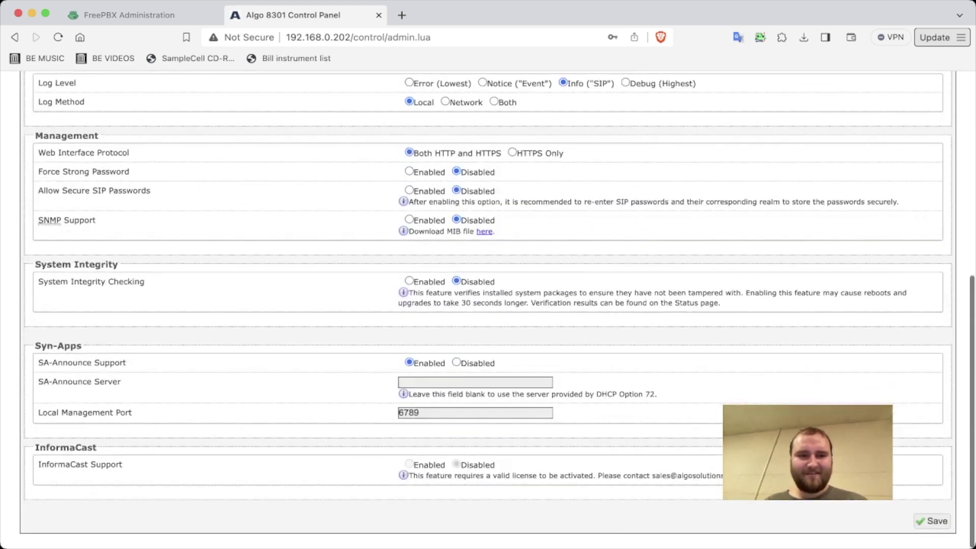
scroll(488, 309, up, 10)
click(131, 133)
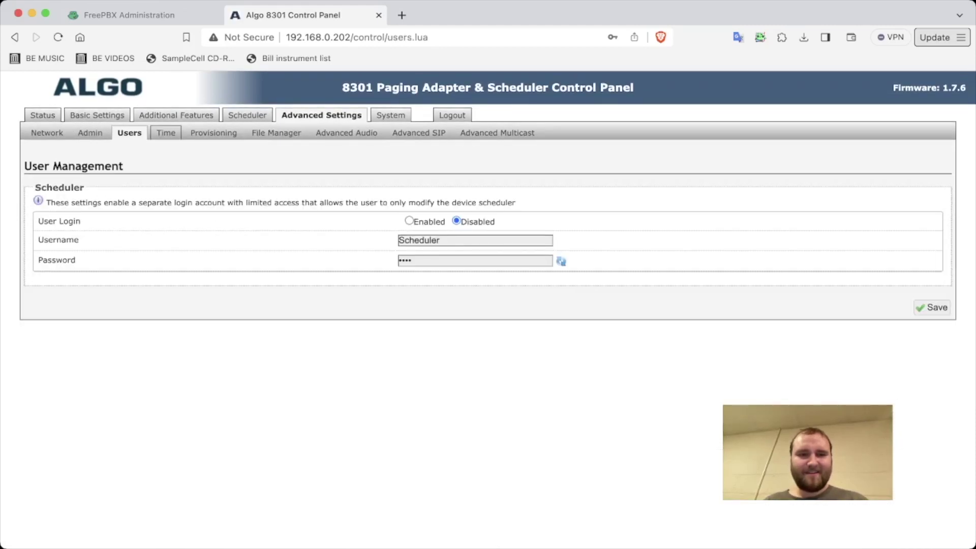
click(166, 133)
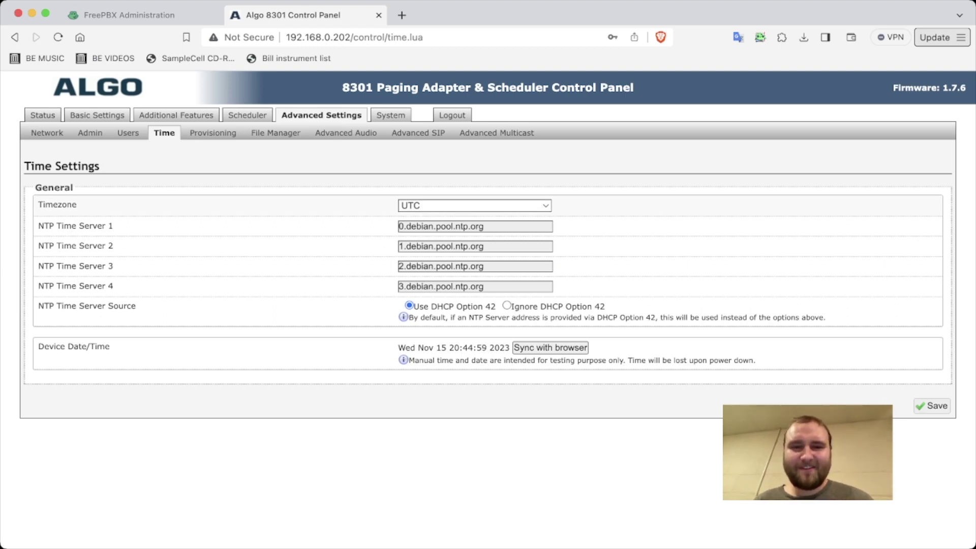
Step: Set and save timezone US/Eastern, then log back in with the default password
click(474, 205)
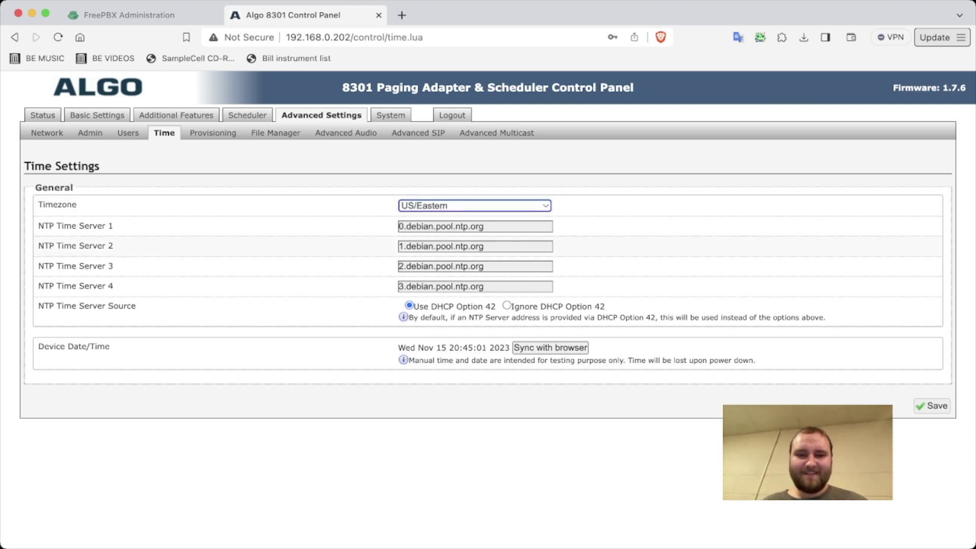
click(931, 405)
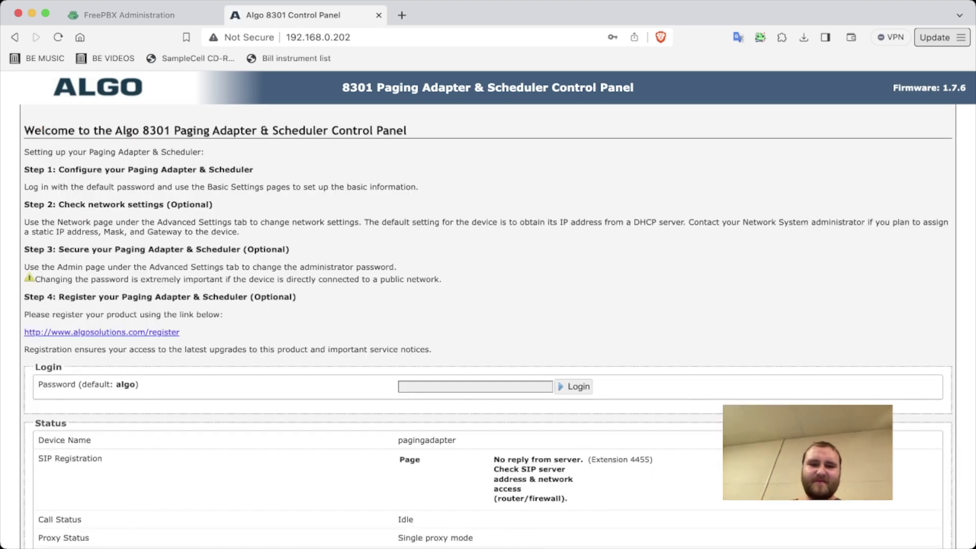
click(475, 387)
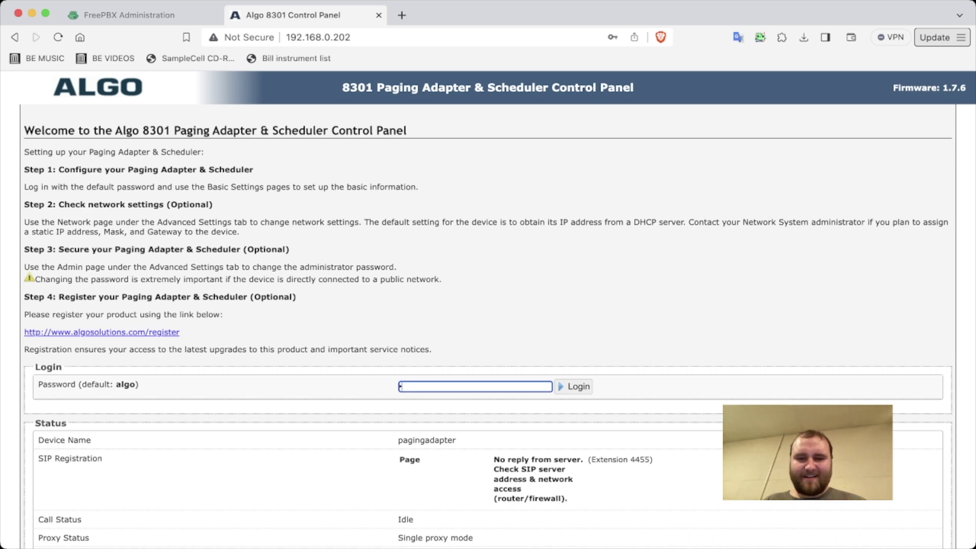
text(algo)
key(Return)
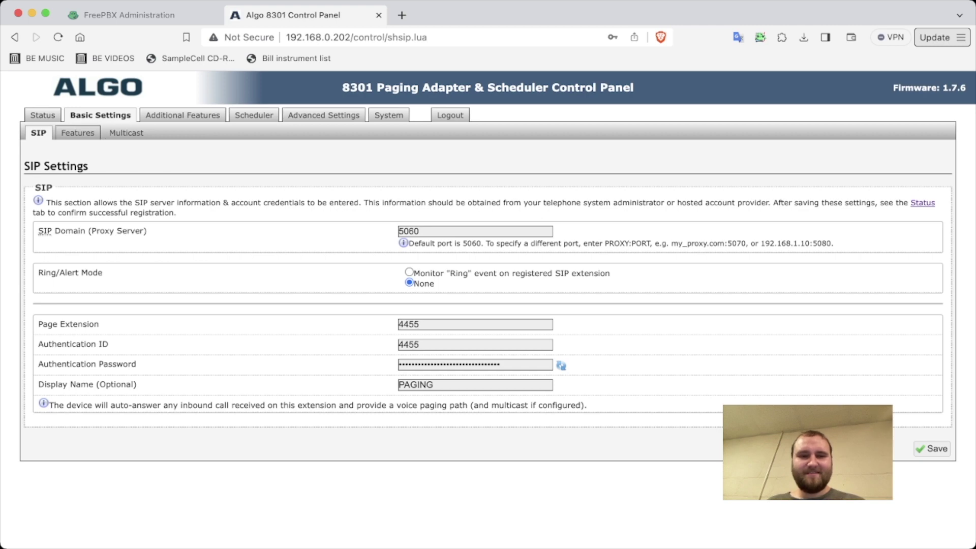
Step: Step through the Network, Users and Time pages to the Provisioning settings
click(324, 115)
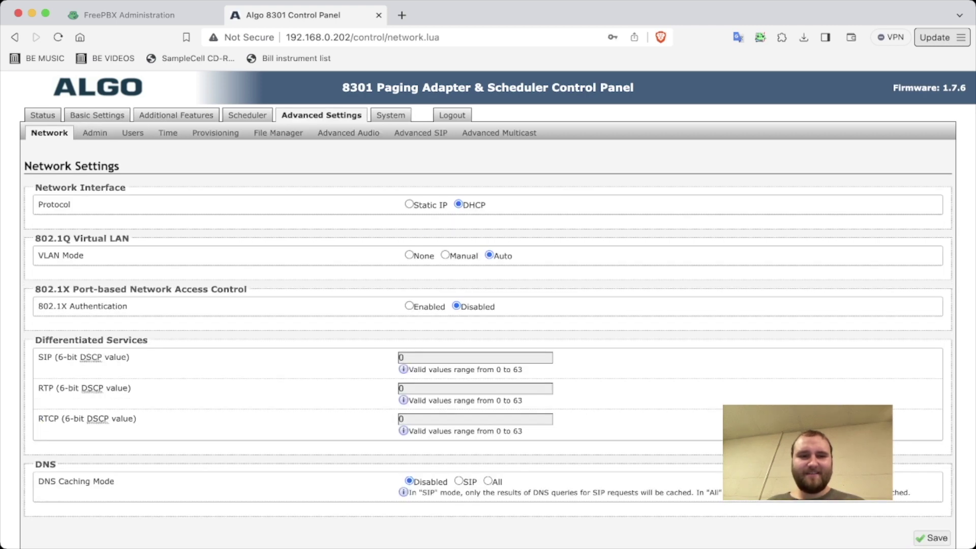
click(132, 133)
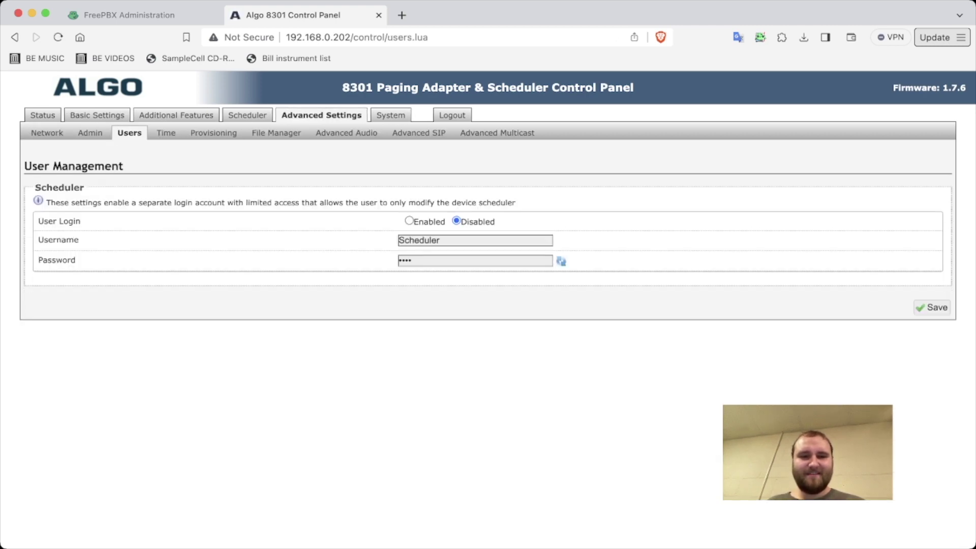
click(166, 132)
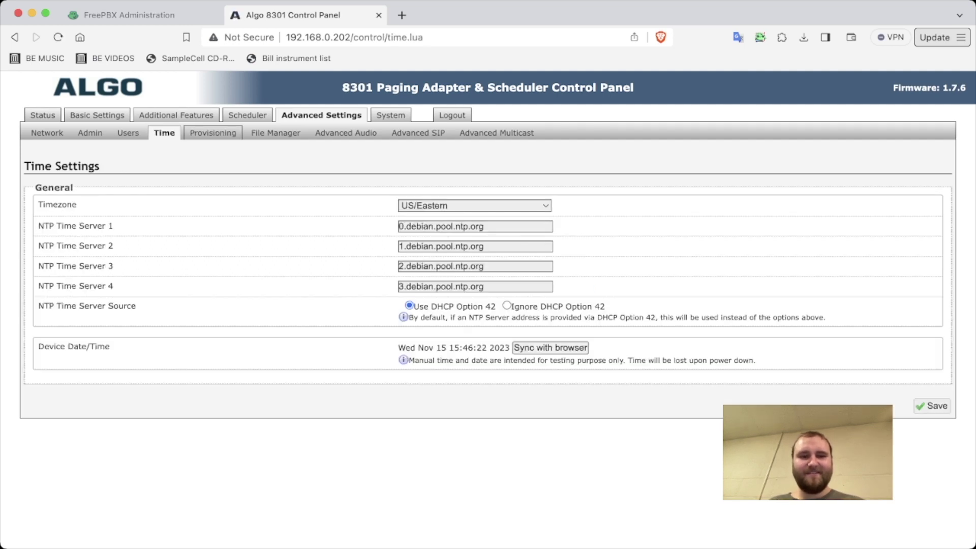
click(213, 133)
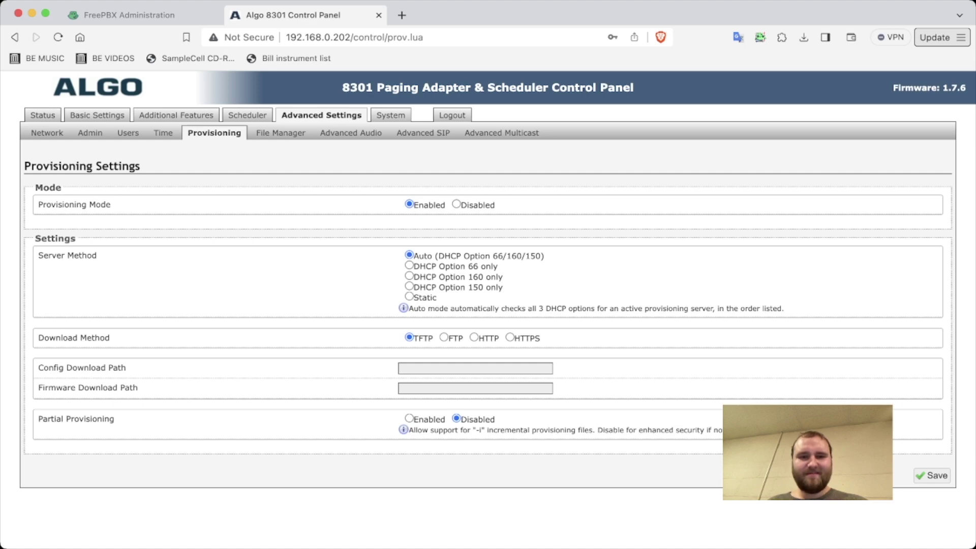
Step: Browse the File Manager's license and tones folders, then return to Files
click(280, 133)
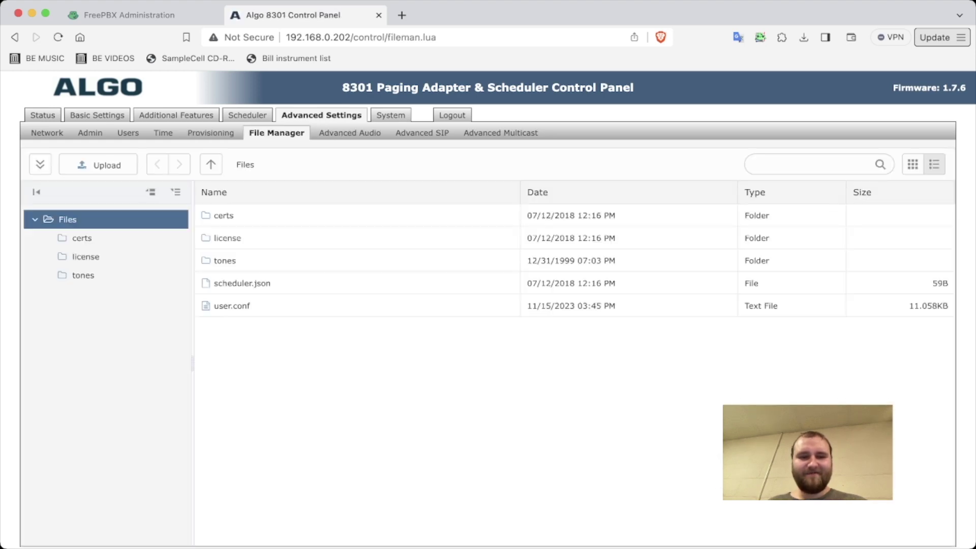
click(85, 256)
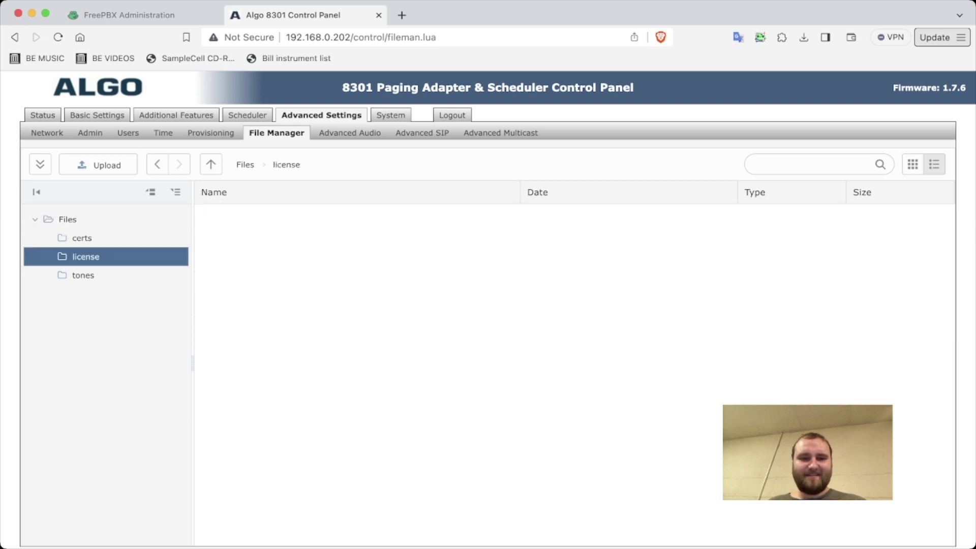
click(83, 275)
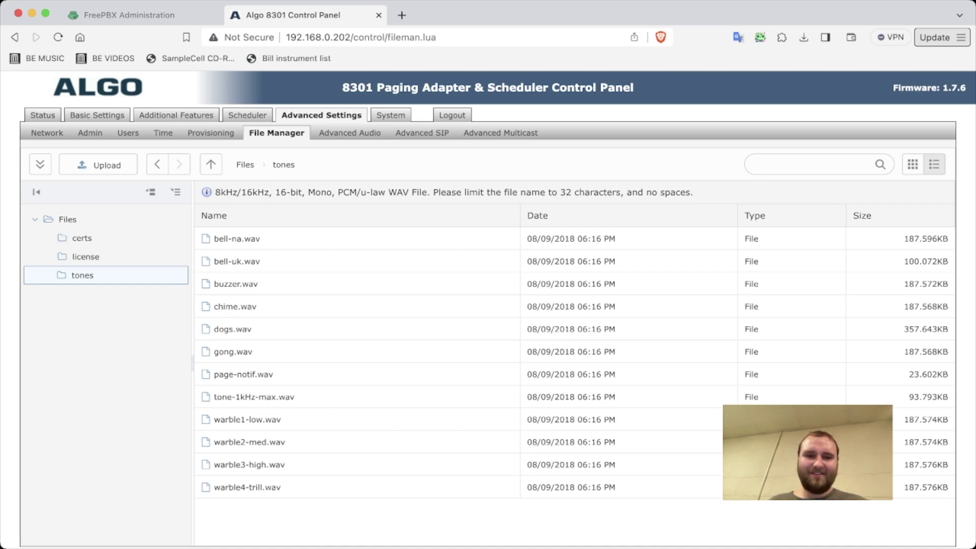
click(67, 219)
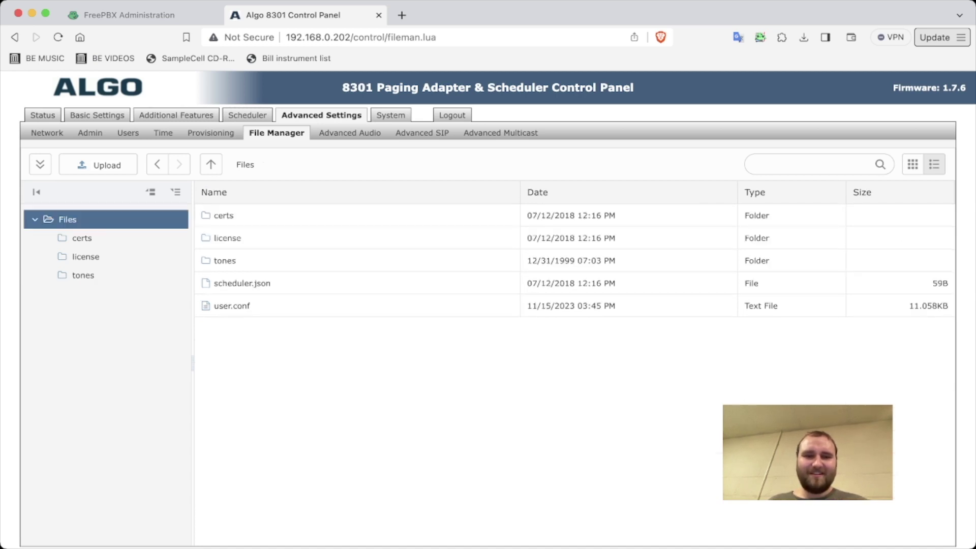
Step: Review the Advanced Audio and Advanced SIP pages, then bring up System Maintenance
click(349, 133)
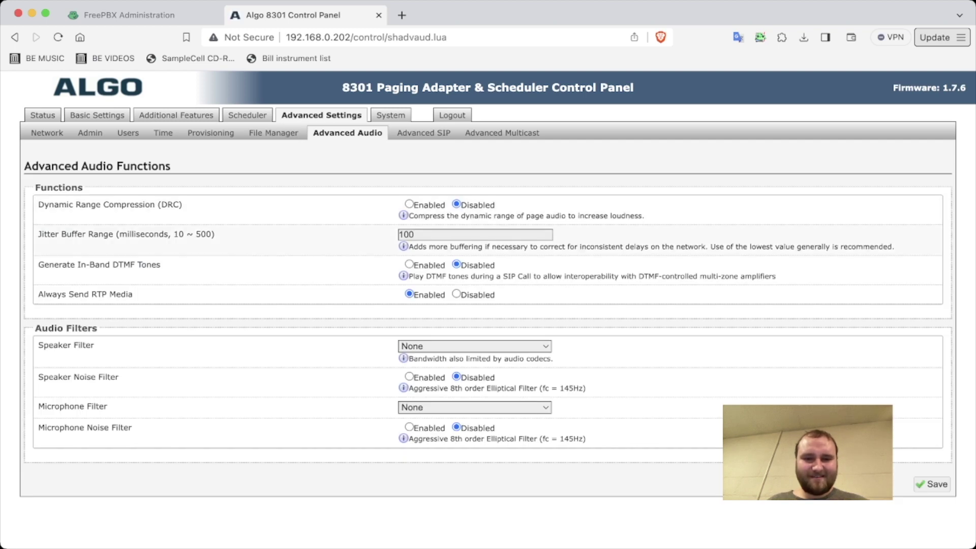
click(423, 132)
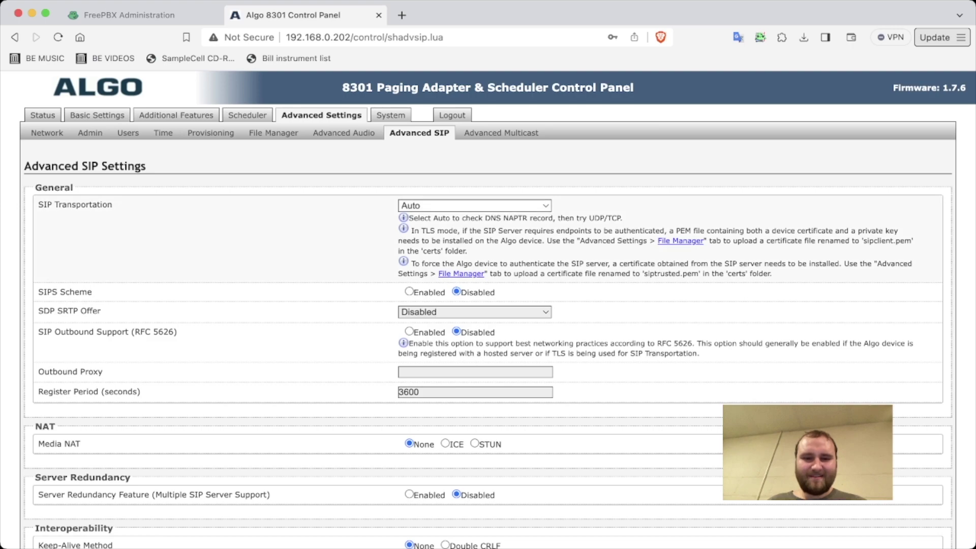
scroll(488, 309, down, 5)
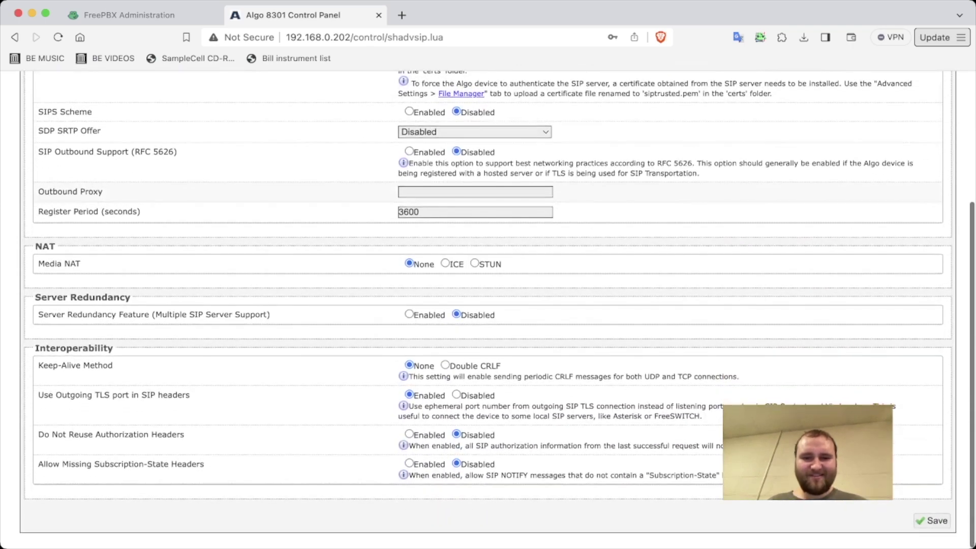
scroll(488, 309, up, 5)
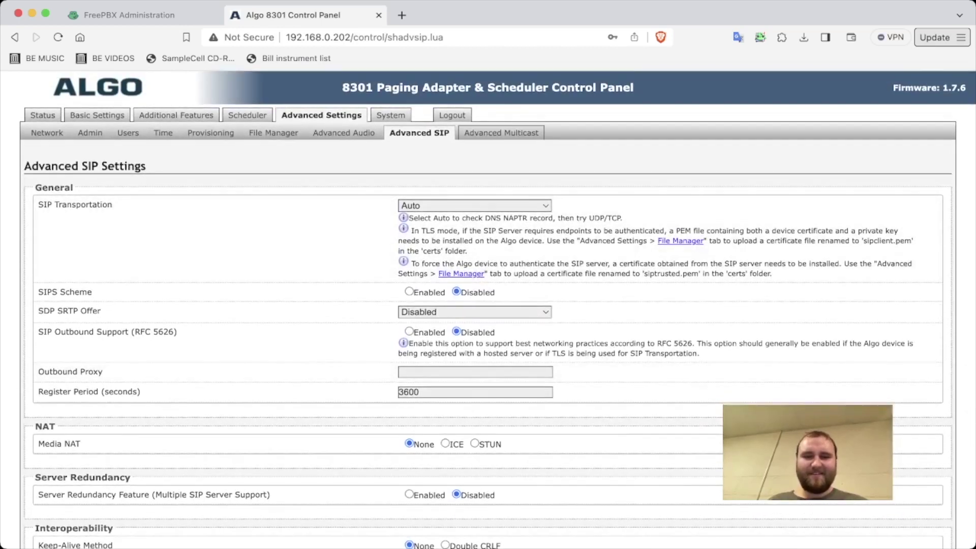
click(390, 115)
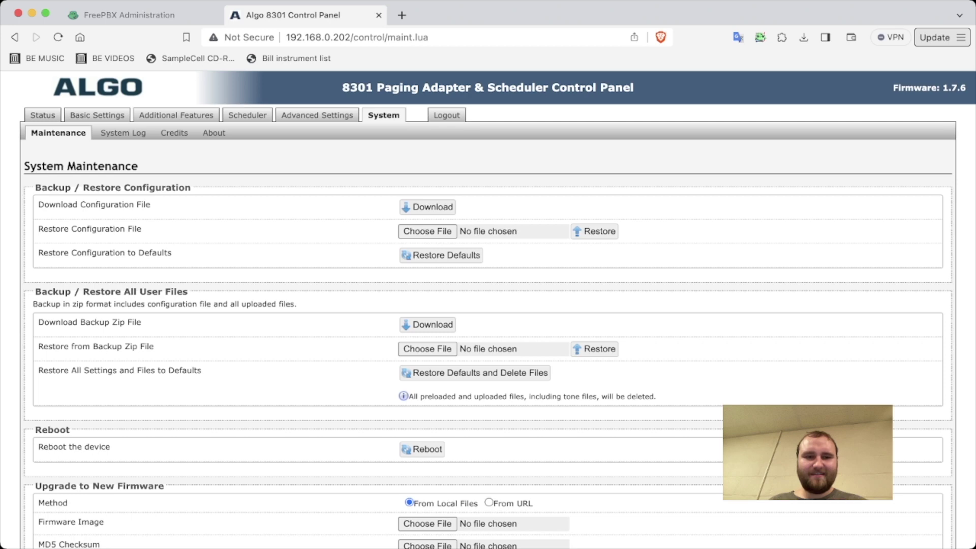
Step: Check System Log, Credits and About, then scroll the status showing 4455 registered Successfully
click(123, 133)
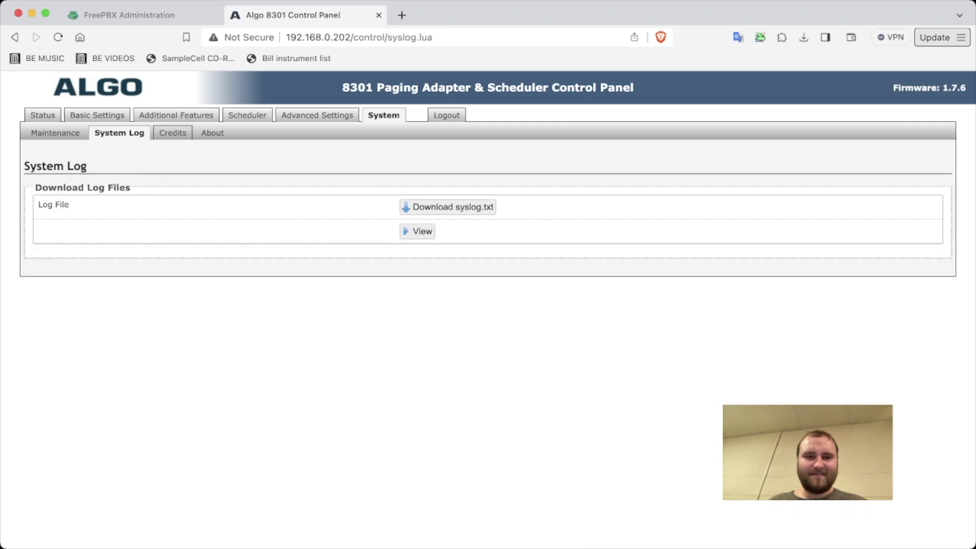
click(173, 133)
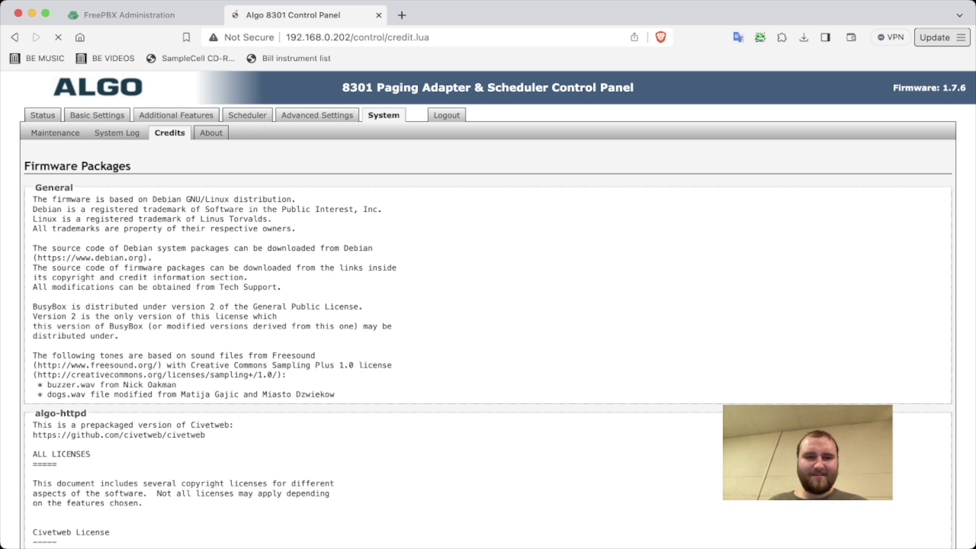
click(209, 133)
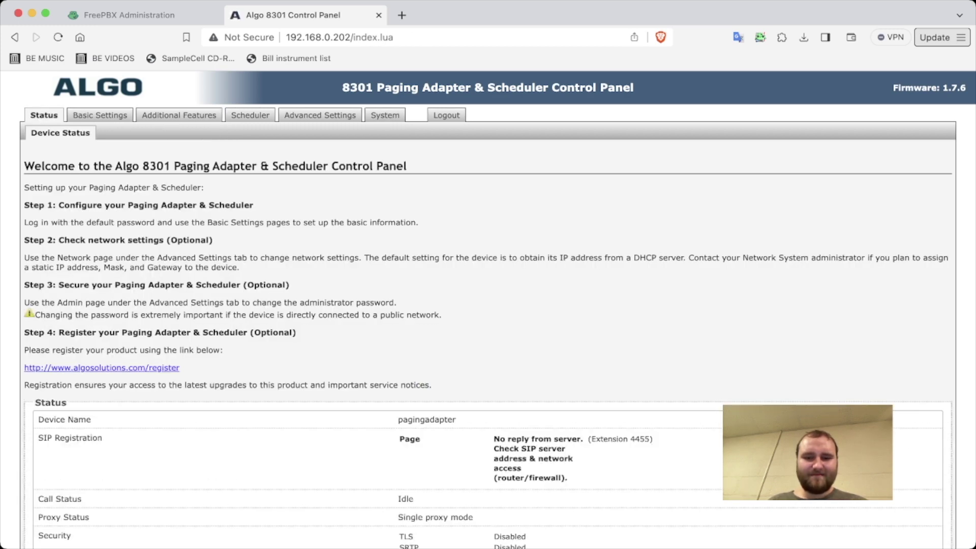
scroll(488, 305, down, 3)
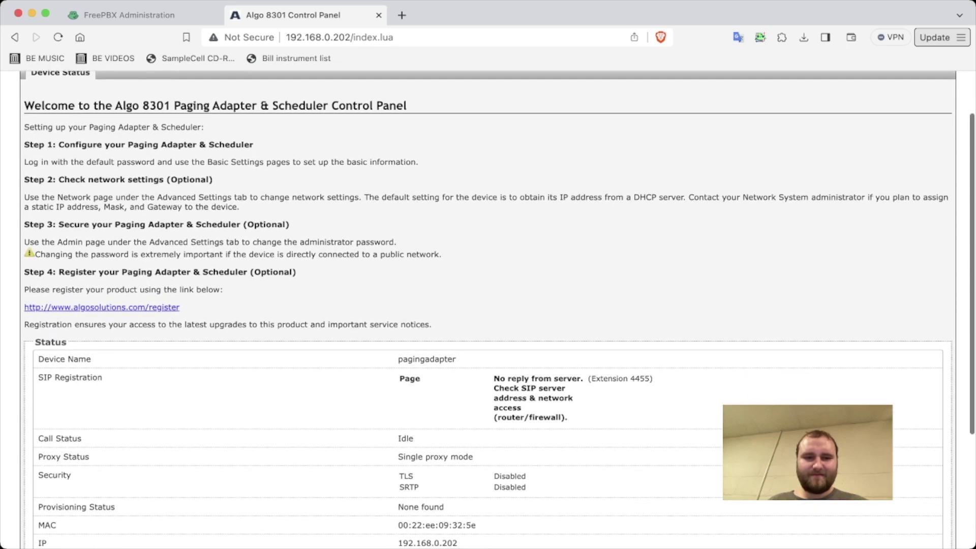
scroll(488, 305, up, 3)
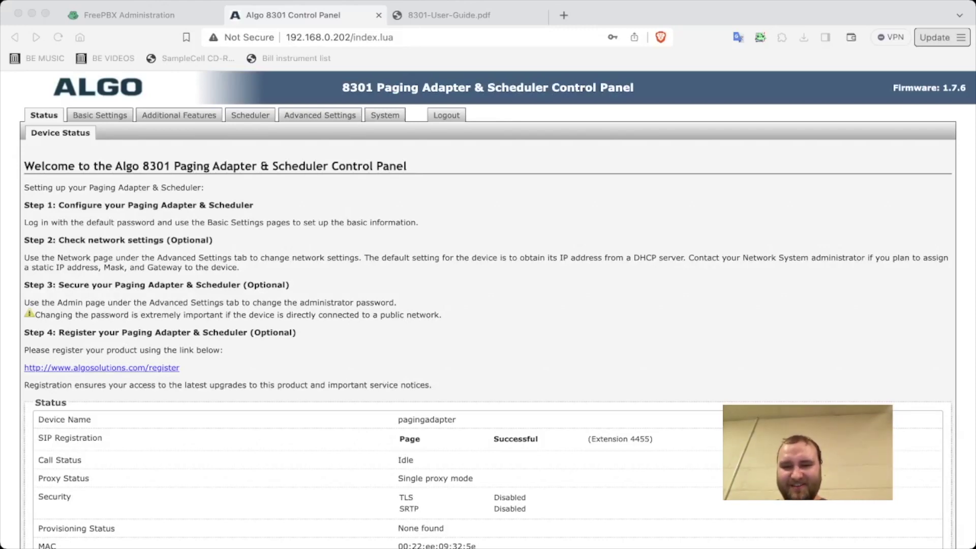
Step: Review Advanced SIP settings: UDP transport, outbound proxy 192.168.0.200, 3600-second register period
key(super+Tab)
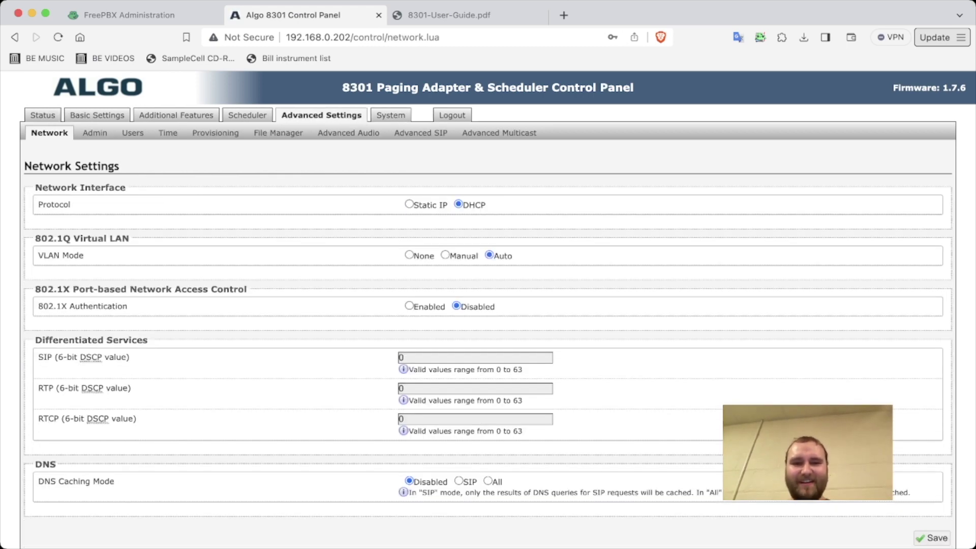
click(420, 132)
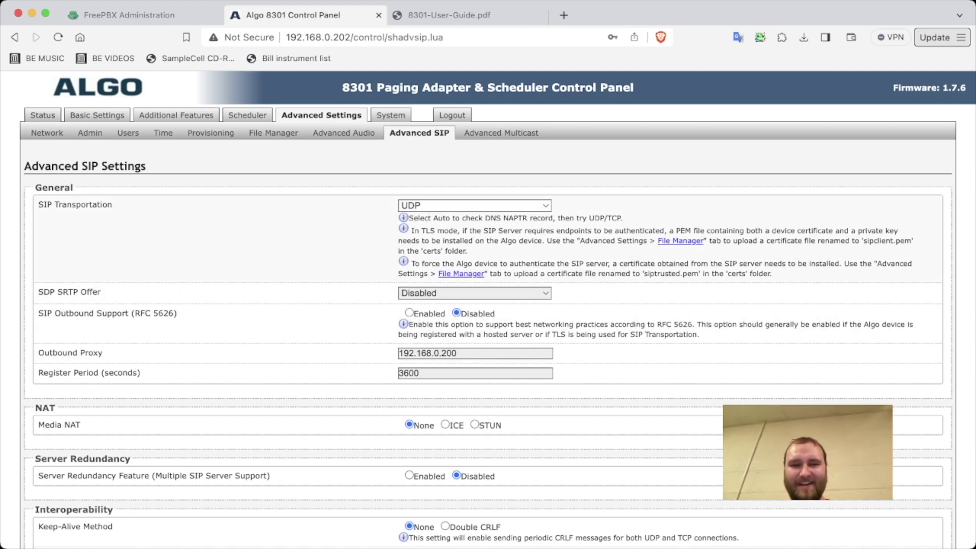
scroll(488, 311, down, 3)
scroll(488, 310, up, 3)
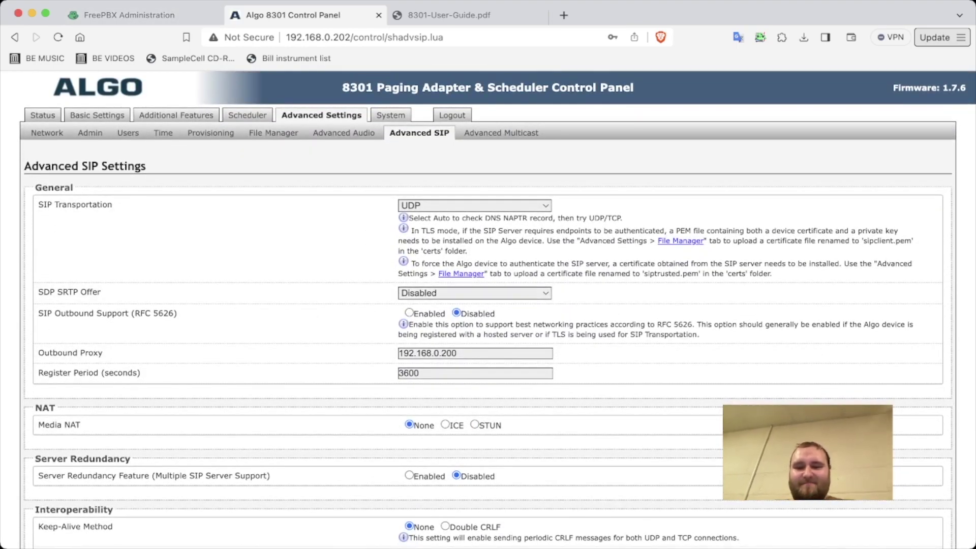
key(super+Tab)
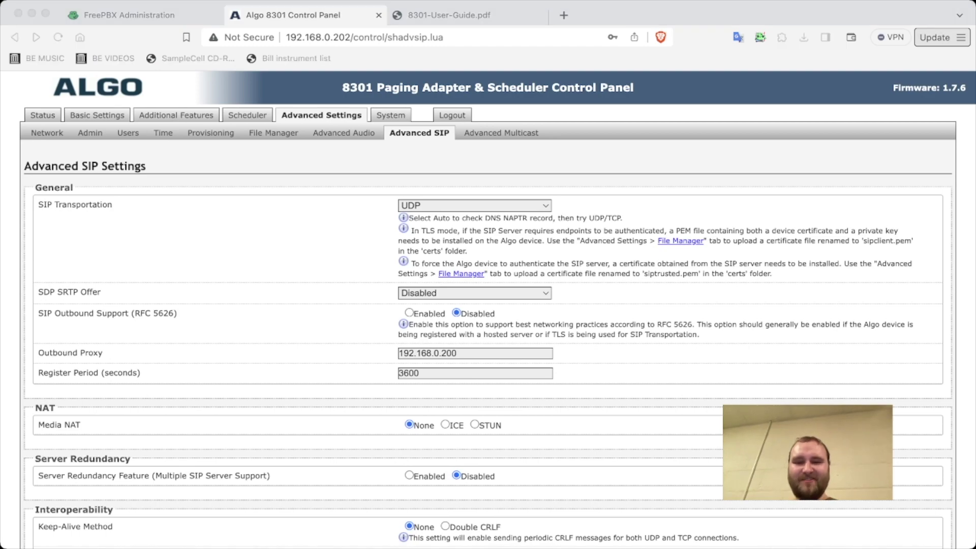